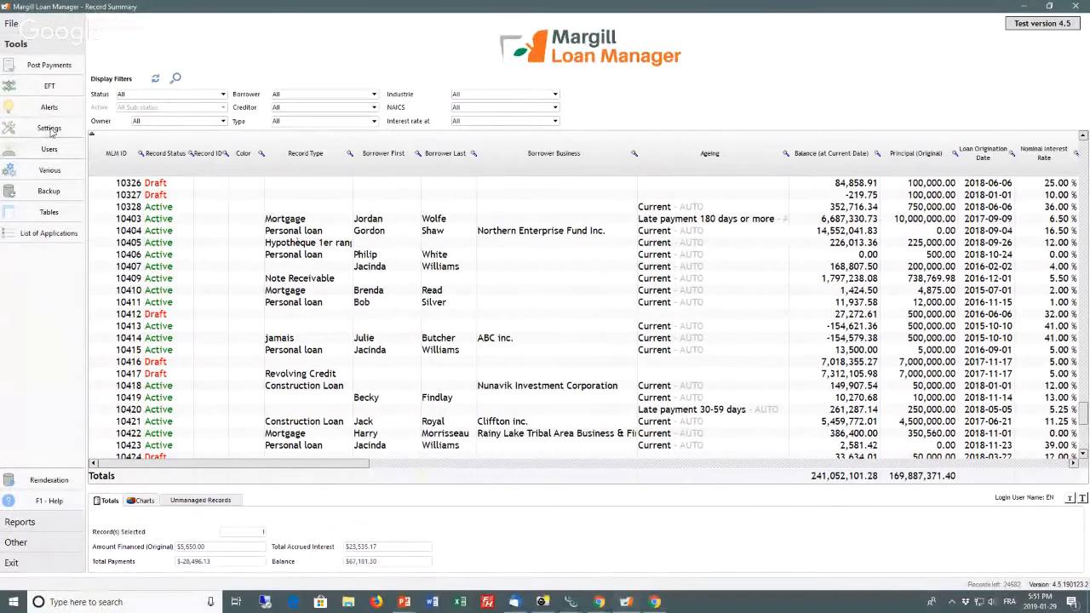
Step: Open the Email Connection system settings, choose Default Email as the connection's user, and save its connection data
left_click(50, 129)
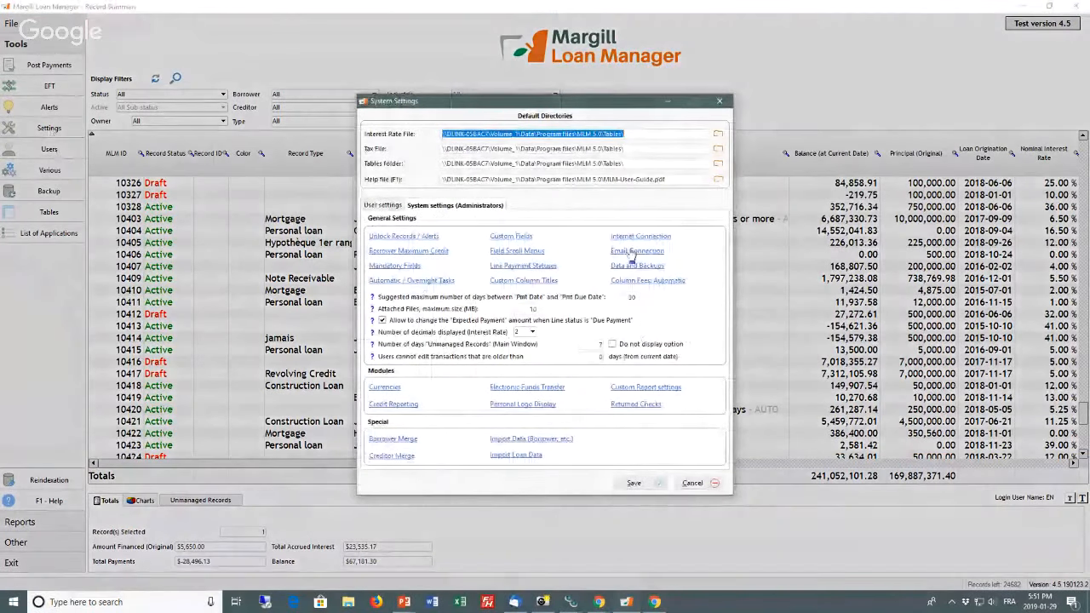
left_click(637, 252)
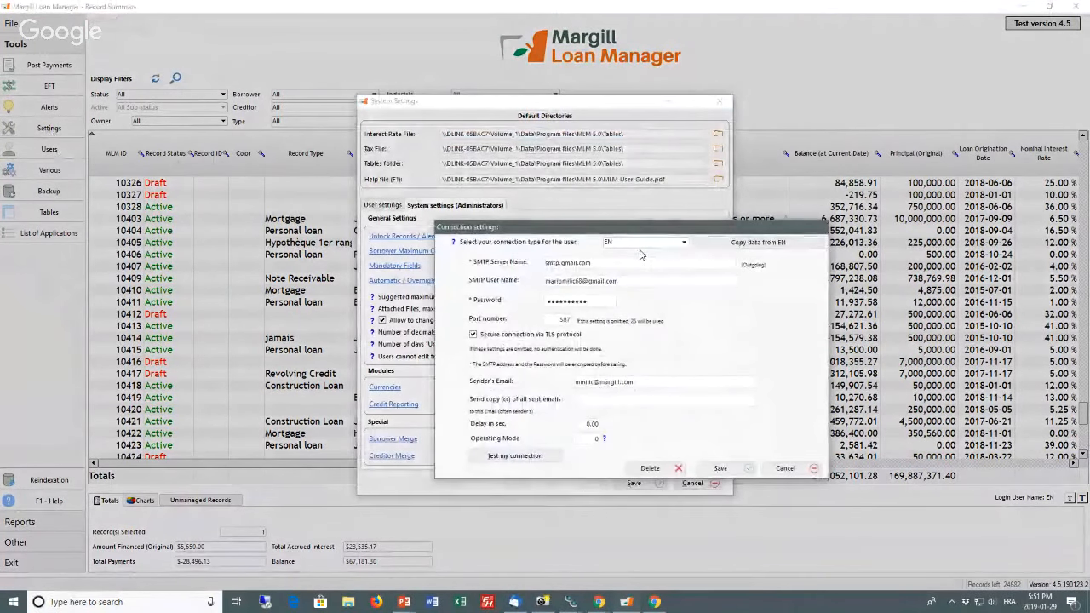
left_click(639, 245)
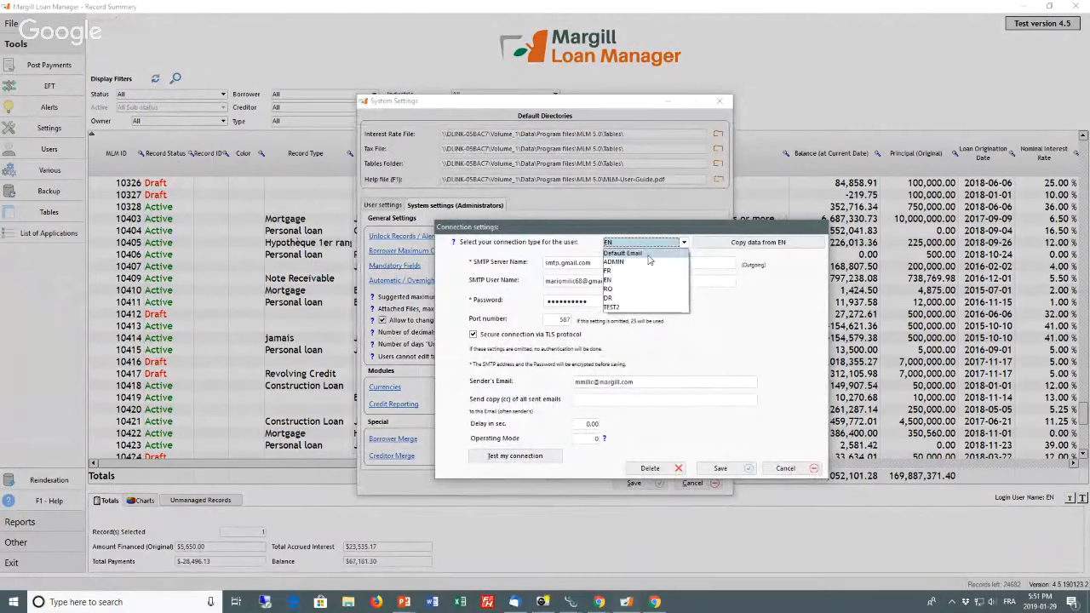
left_click(648, 256)
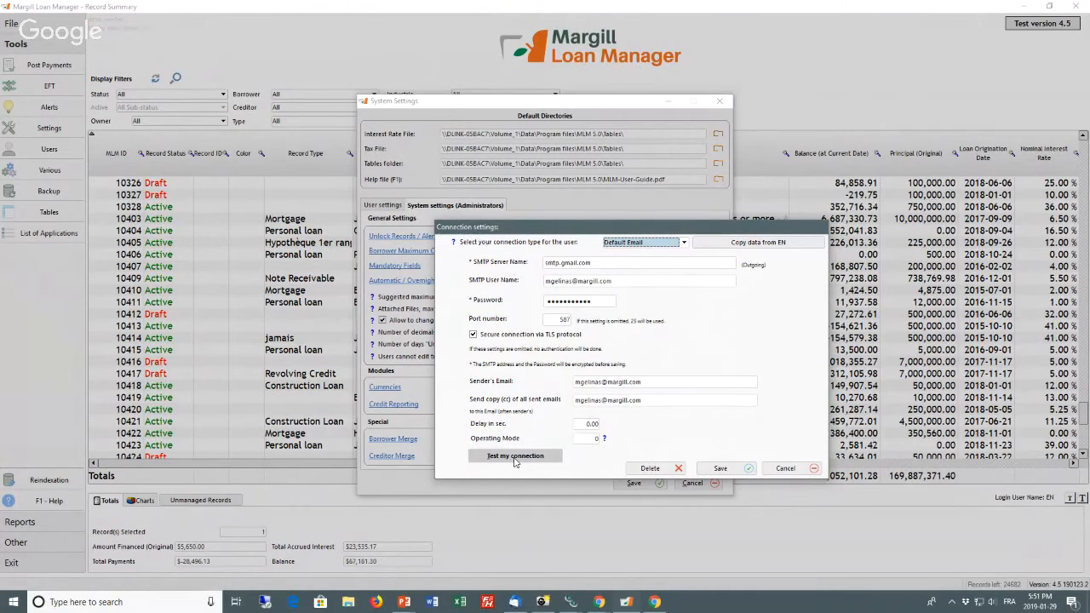
left_click(721, 469)
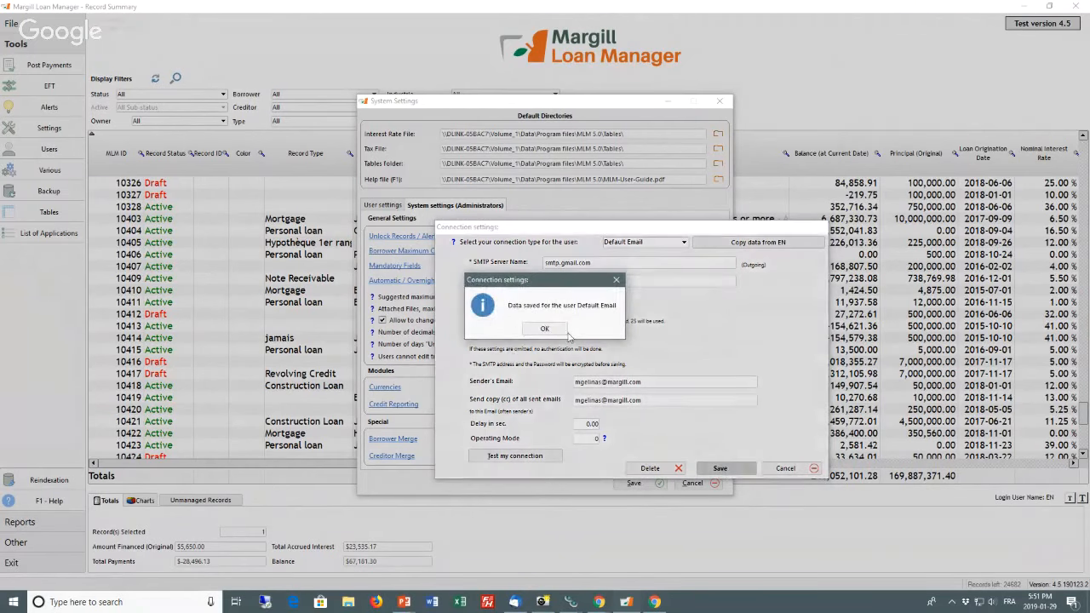
left_click(549, 330)
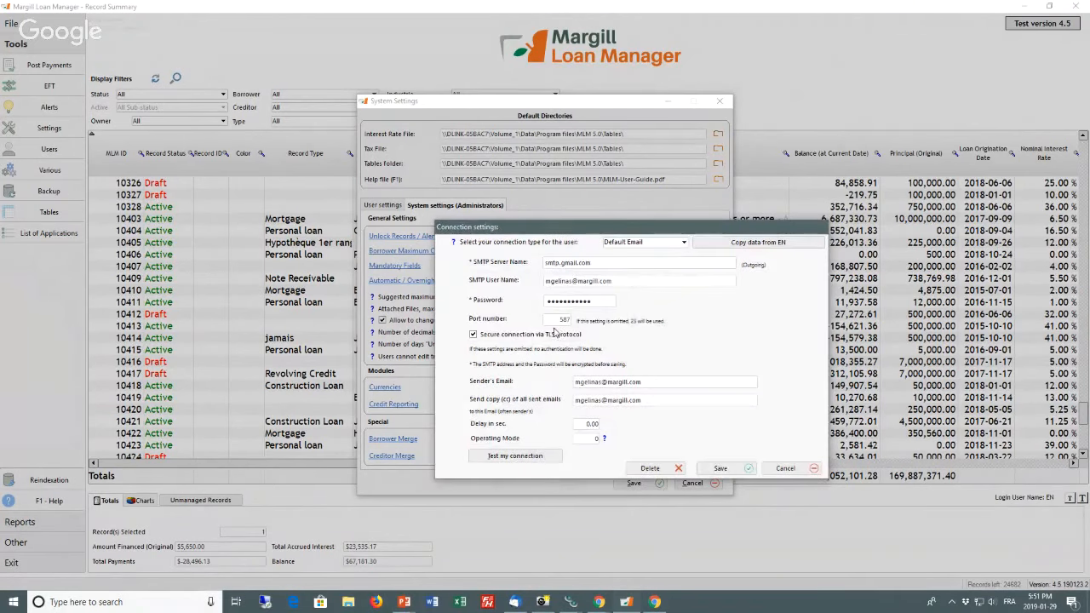
left_click(779, 469)
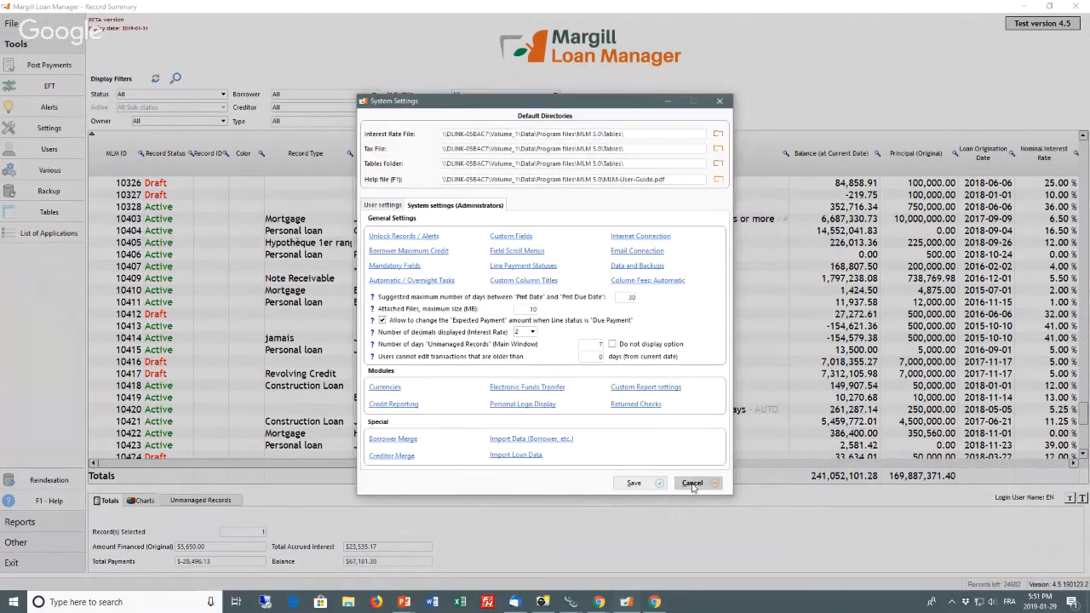
Step: Open the How it works guide from Automatic / Overnight Tasks and review its instructions for selecting and scheduling tasks in Windows
left_click(395, 283)
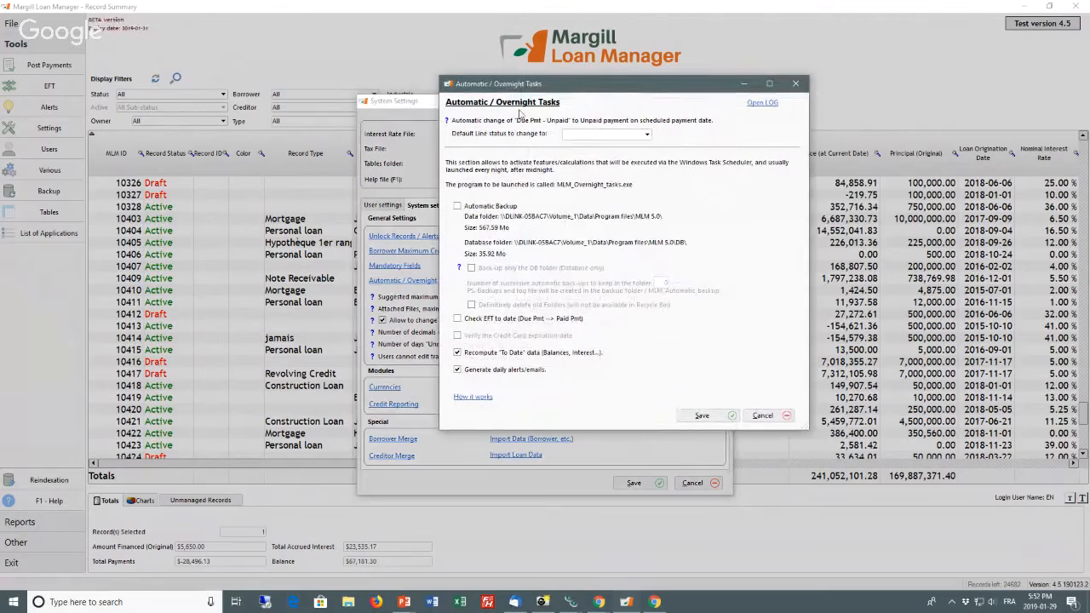
left_click(471, 397)
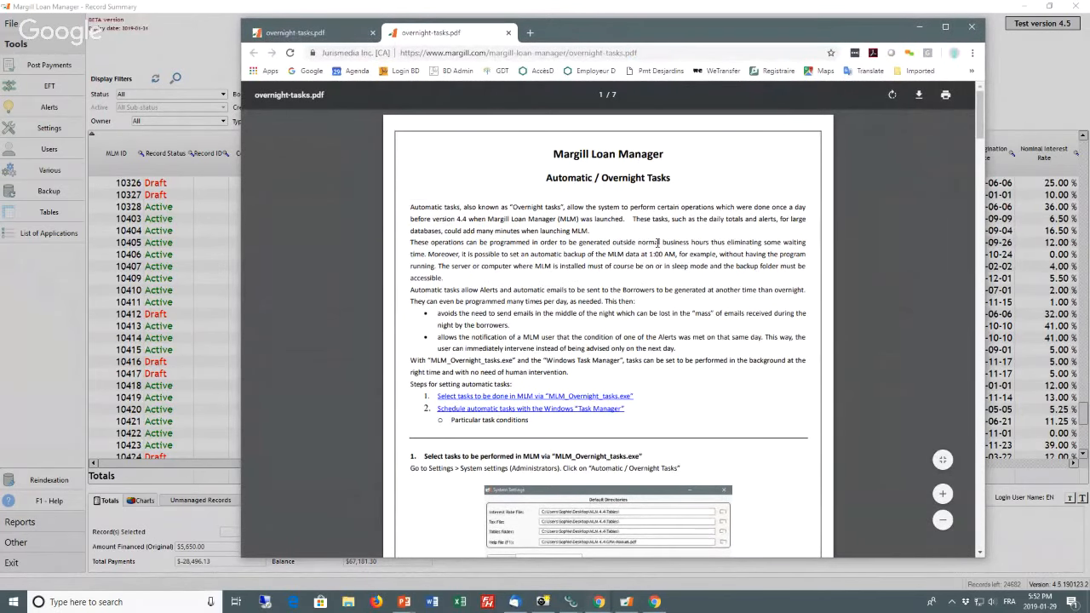
scroll(655, 278, "down", 10)
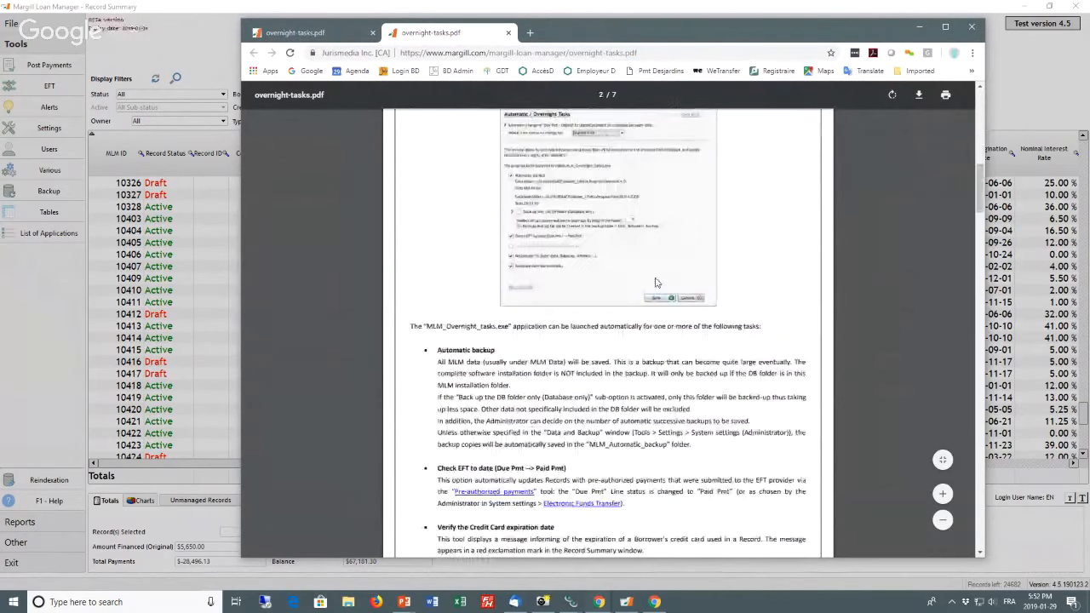
scroll(656, 281, "down", 5)
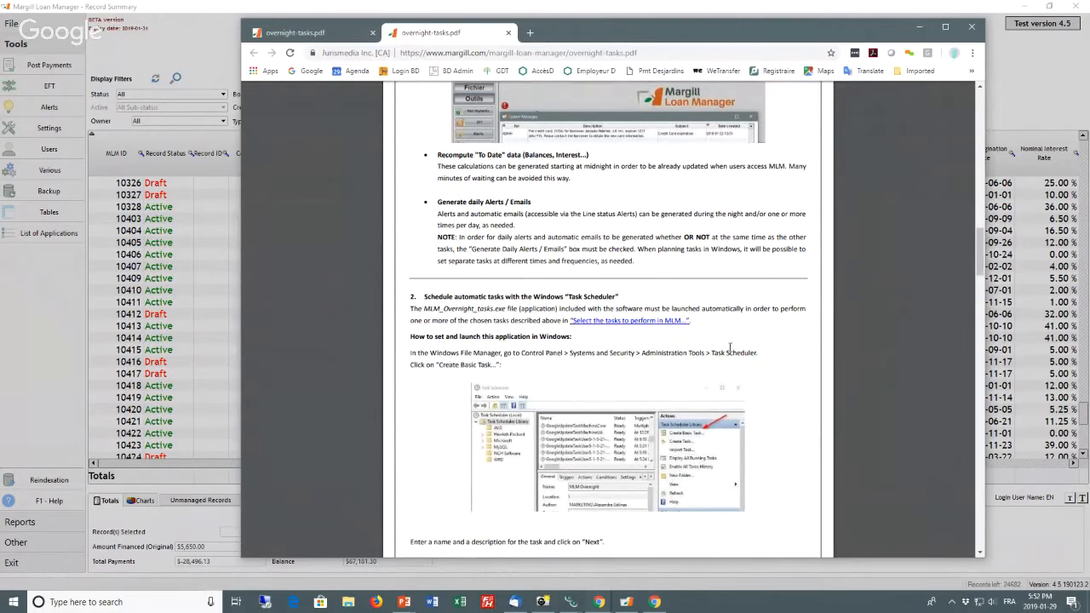
scroll(729, 349, "down", 3)
scroll(729, 349, "down", 3)
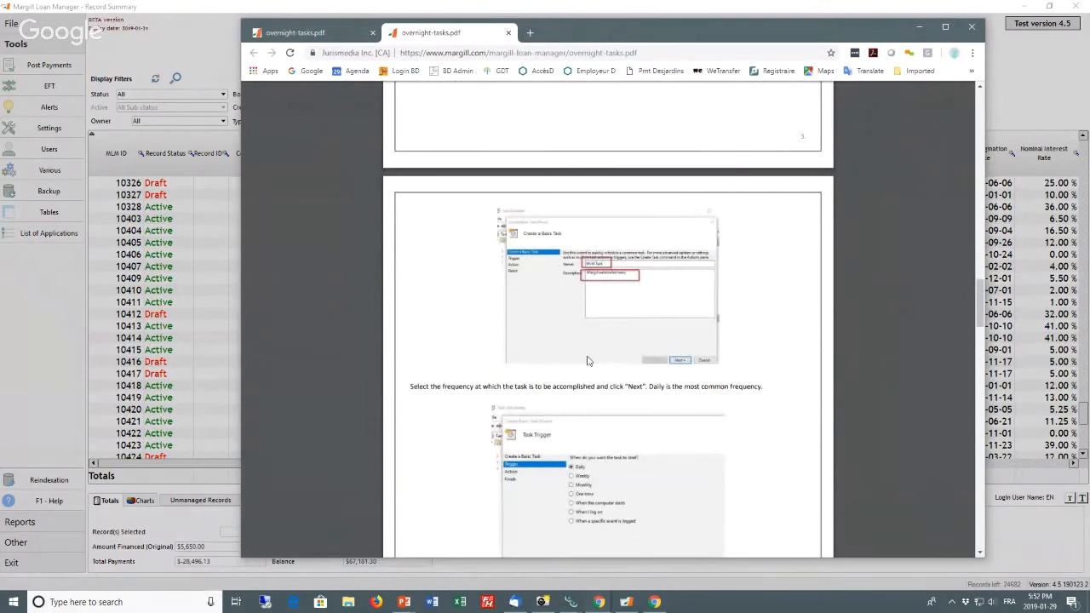
scroll(591, 362, "down", 1)
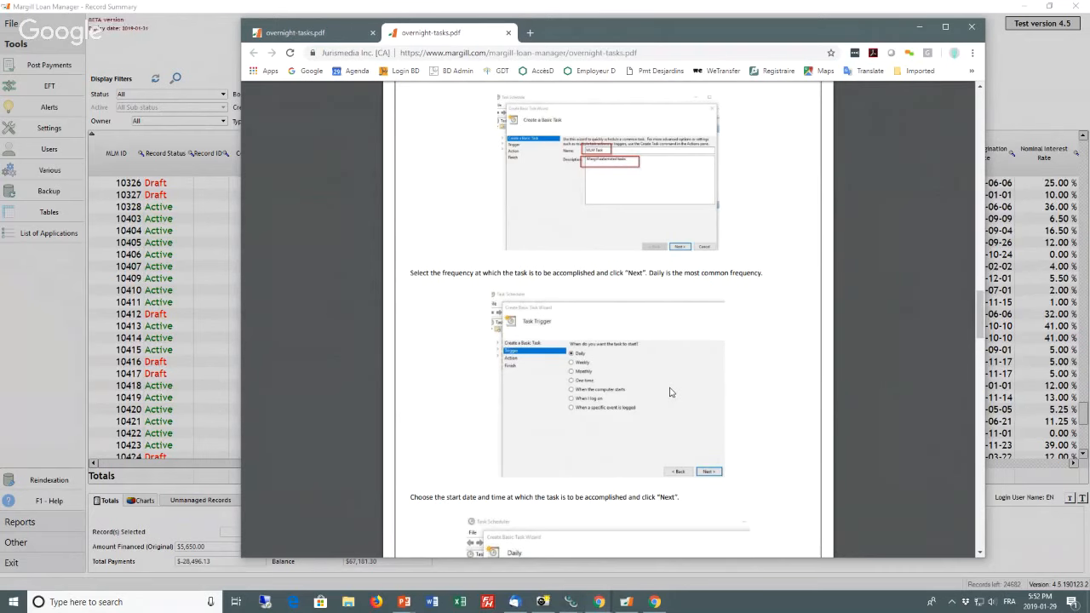
scroll(670, 392, "down", 15)
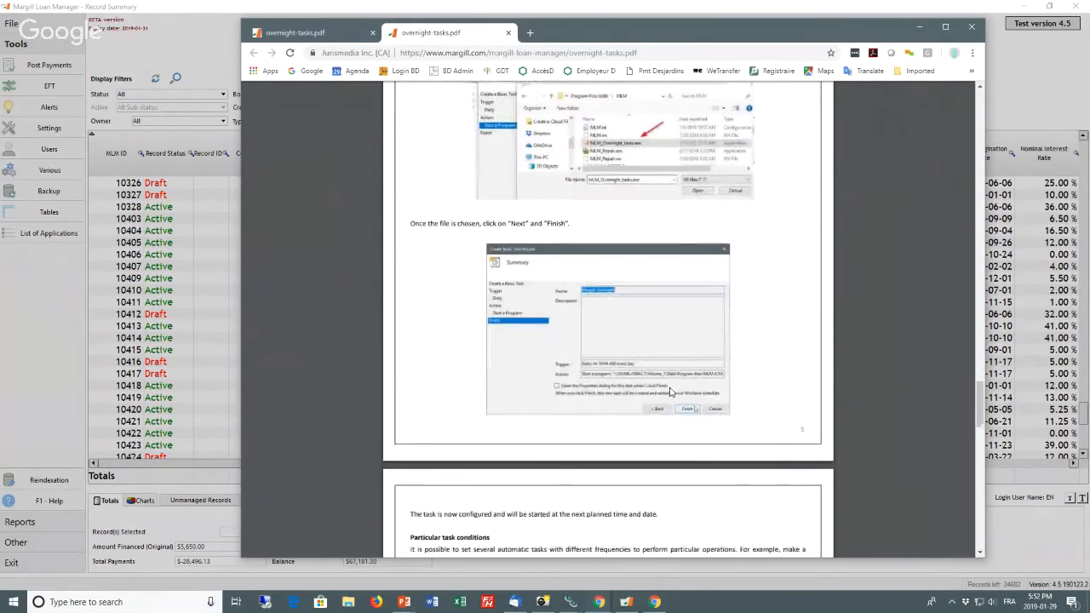
scroll(670, 391, "down", 12)
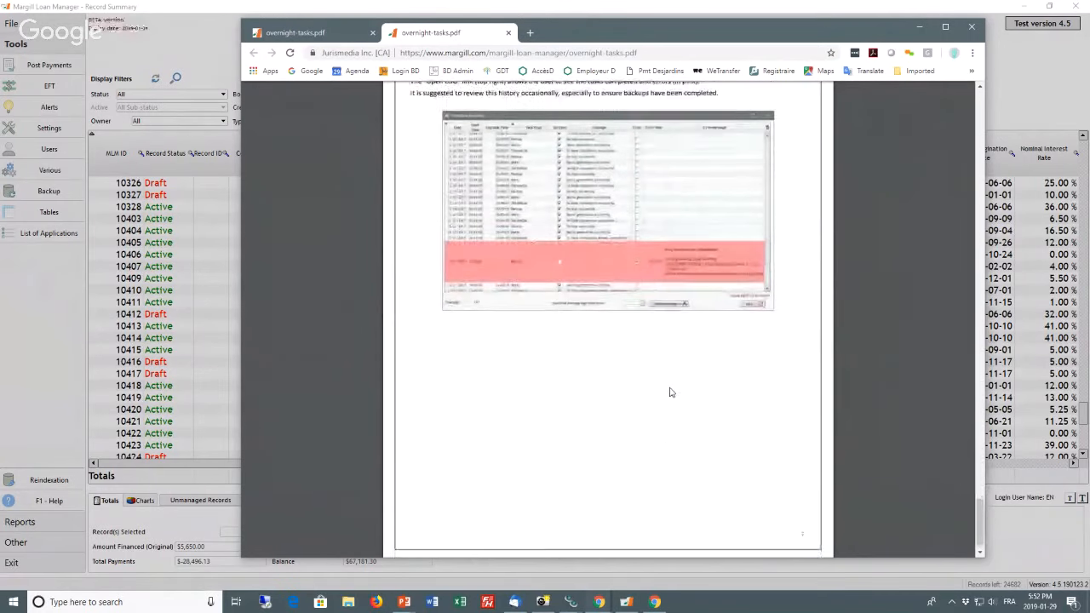
scroll(670, 392, "up", 20)
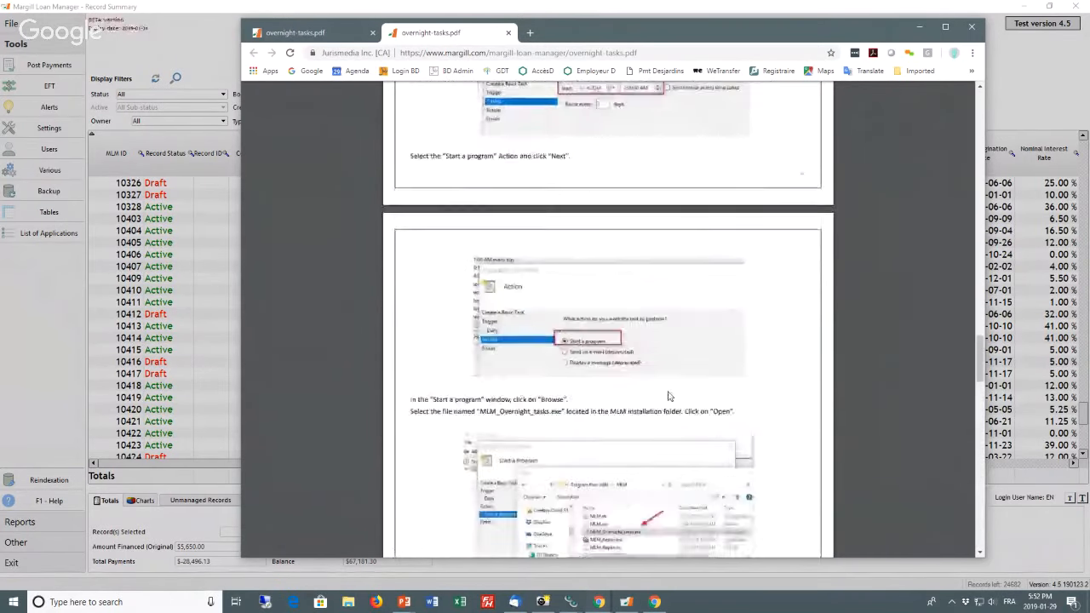
scroll(669, 397, "up", 20)
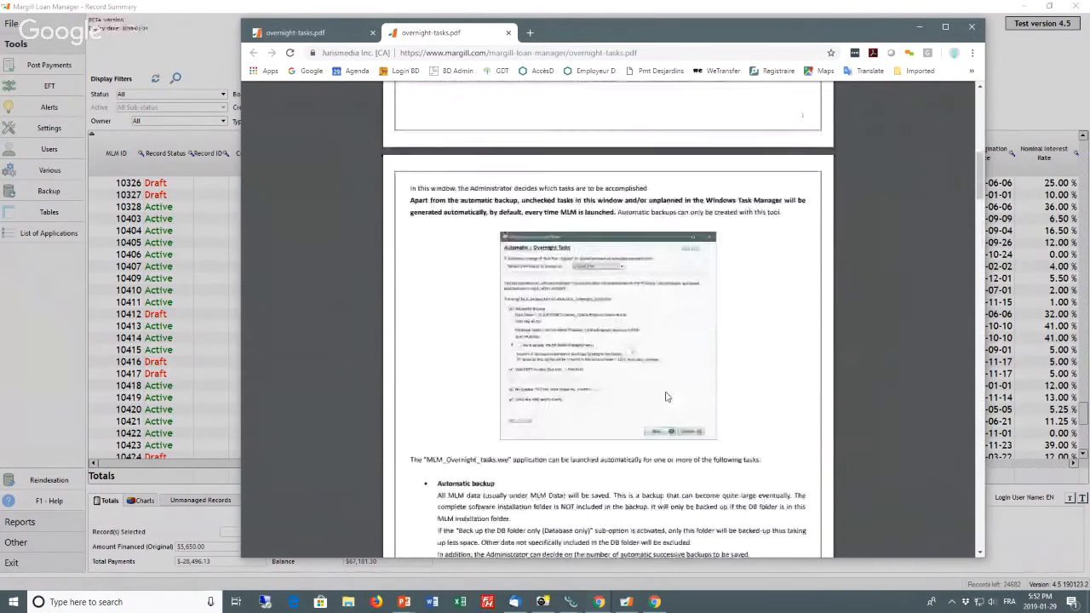
scroll(668, 396, "up", 5)
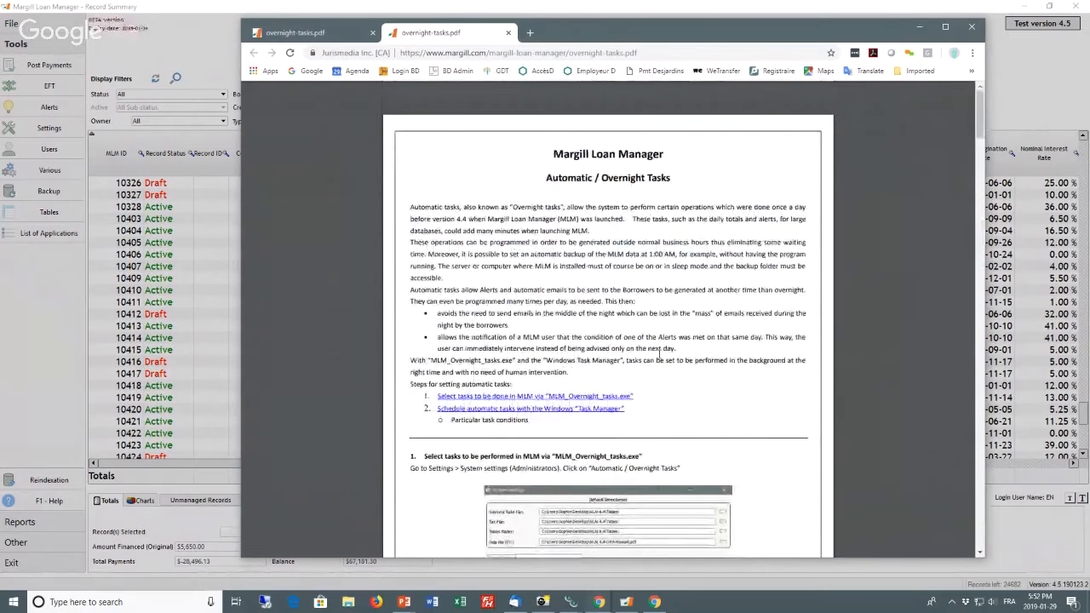
left_click(972, 26)
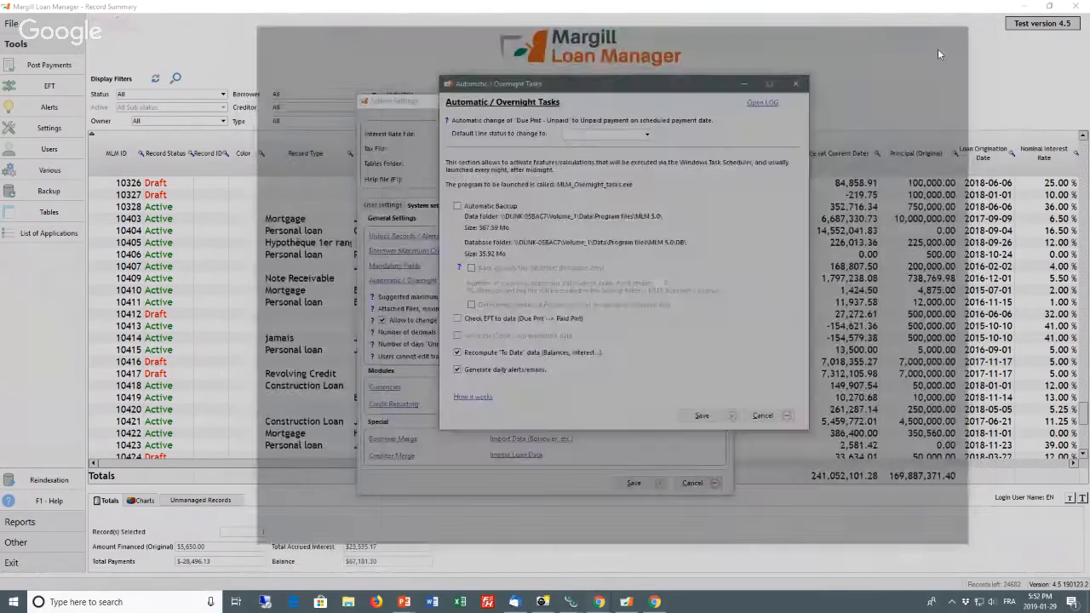
Step: Save the Automatic / Overnight Tasks options and the system settings
left_click(703, 415)
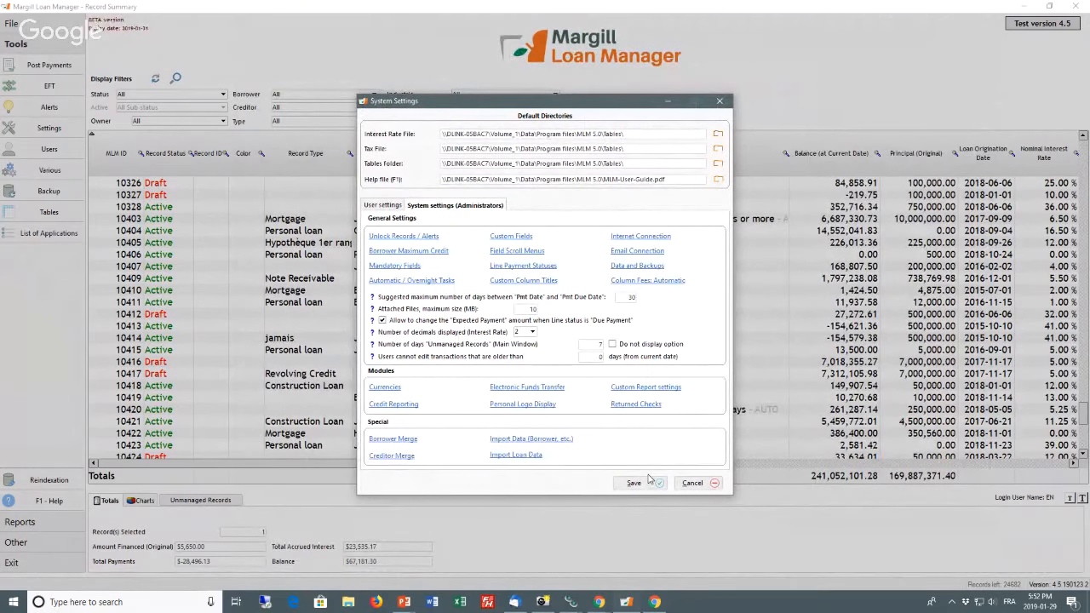
left_click(649, 483)
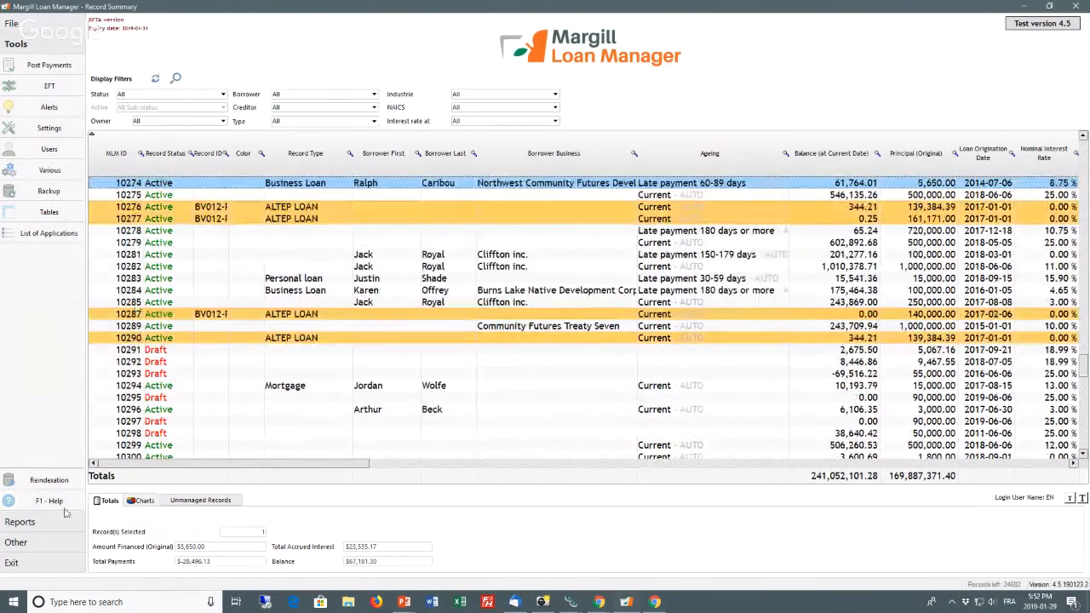
Step: Open the merge/email template setup in Reports and display the "Reminder 5 days before account debit" email template
left_click(46, 521)
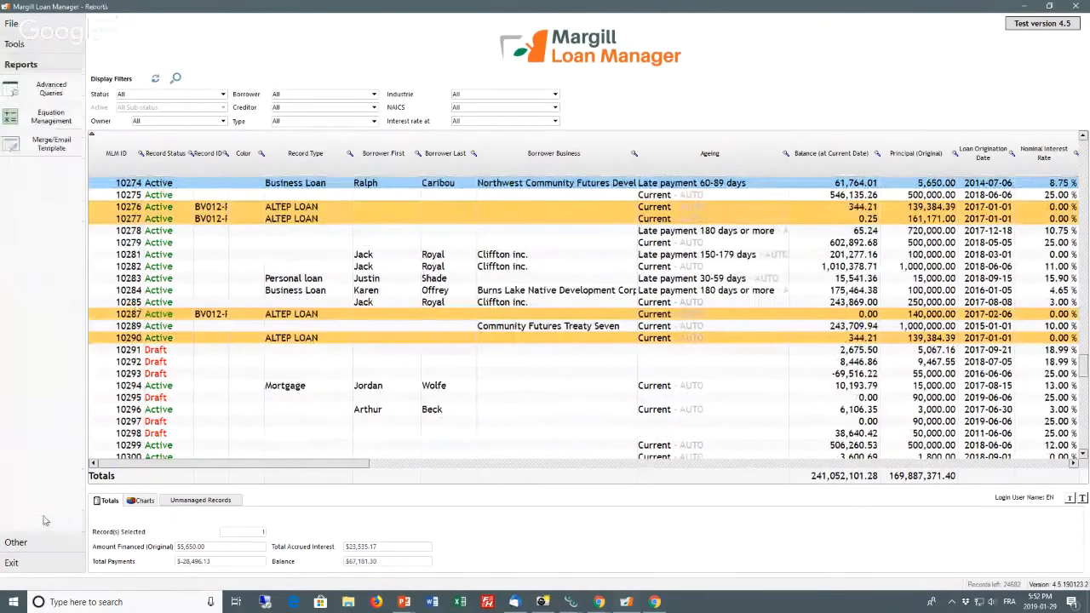
left_click(52, 144)
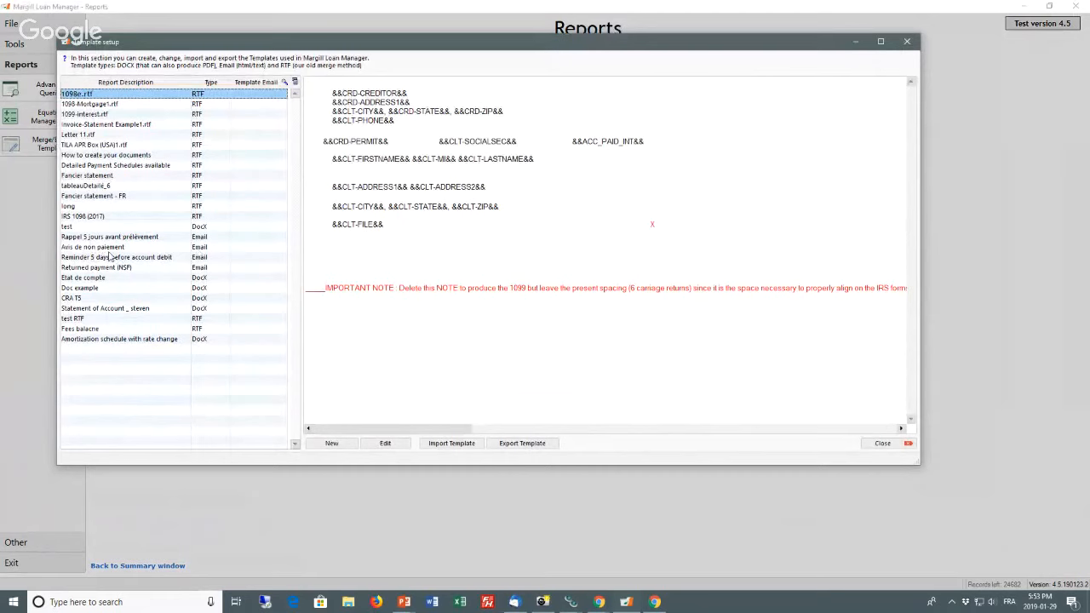
left_click(111, 257)
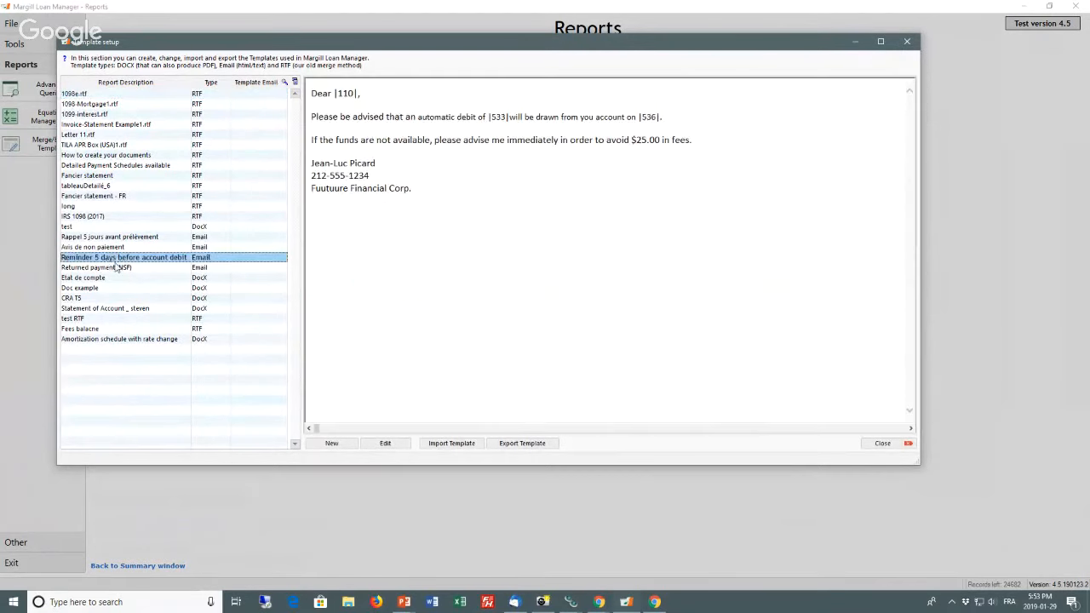
left_click(332, 443)
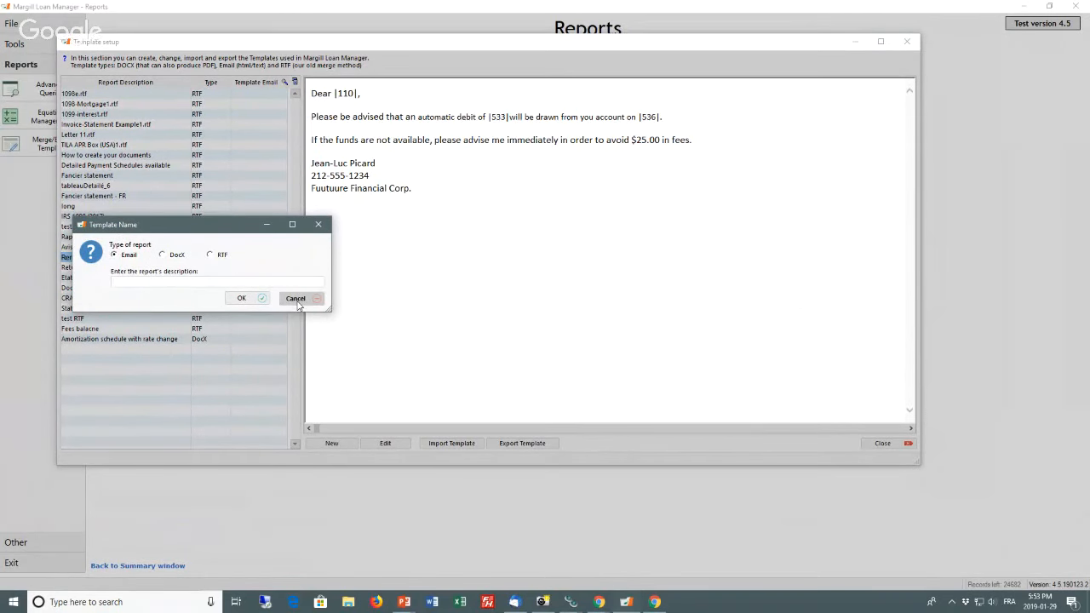
left_click(297, 303)
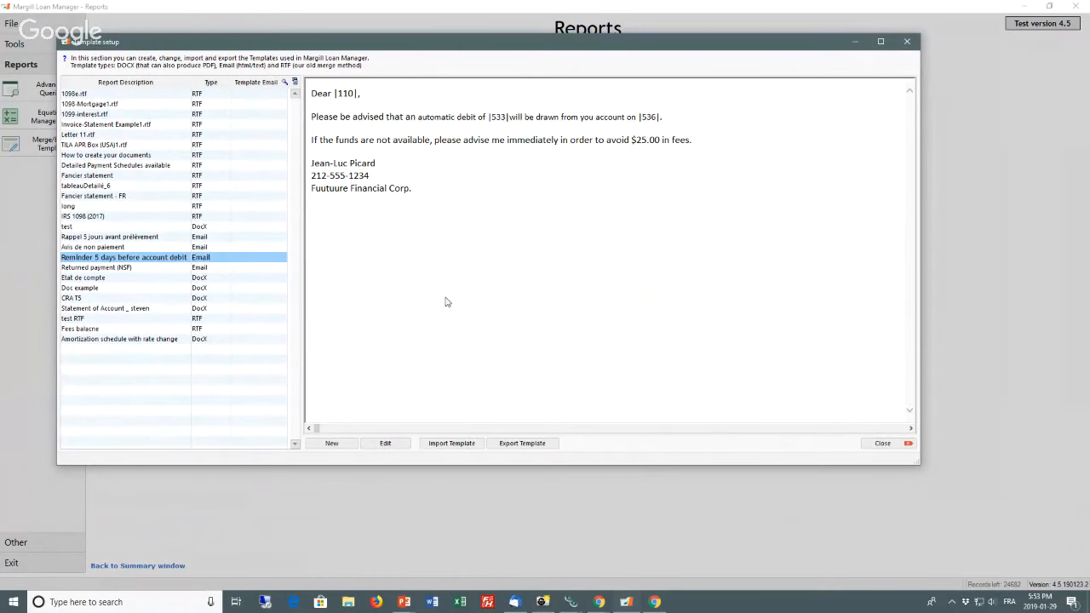
Step: Open the account debit reminder template for editing and look through the short merge code categories for email, including Borrower
double_click(373, 189)
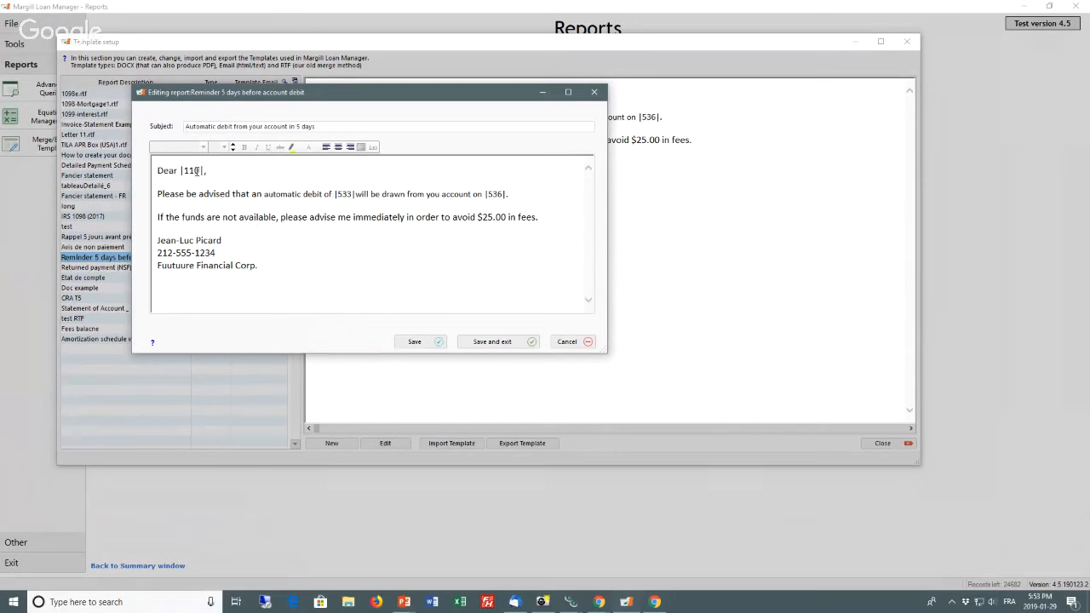
right_click(278, 172)
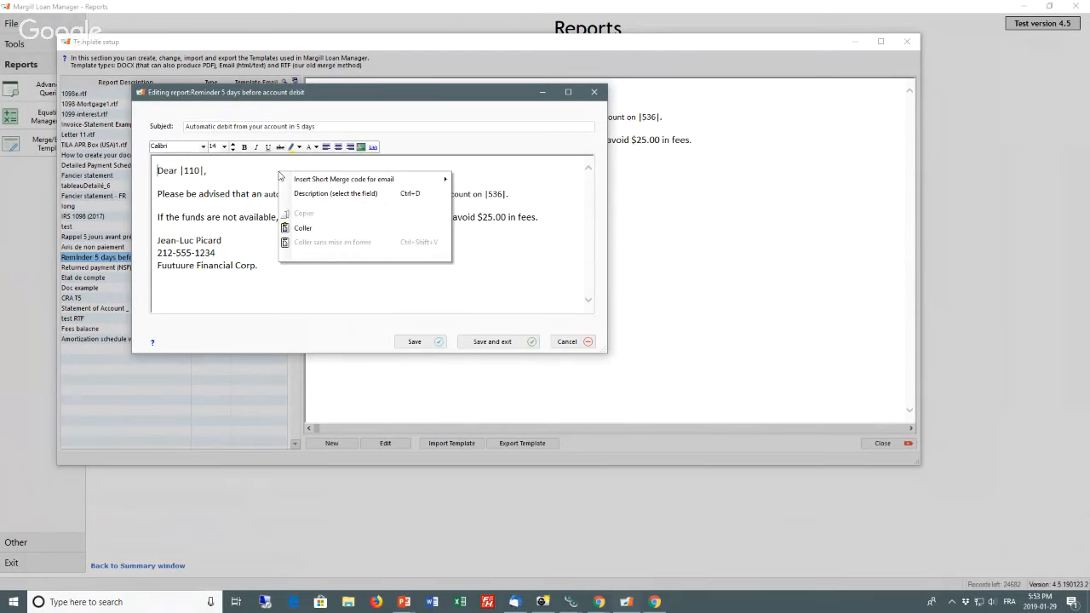
mouse_move(321, 182)
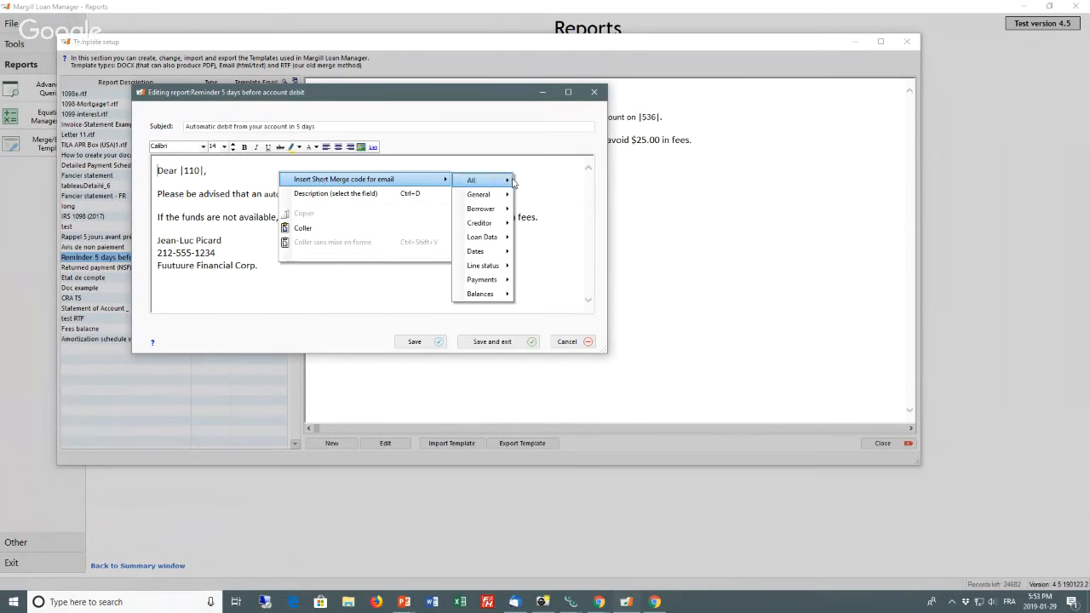
mouse_move(490, 209)
left_click(257, 205)
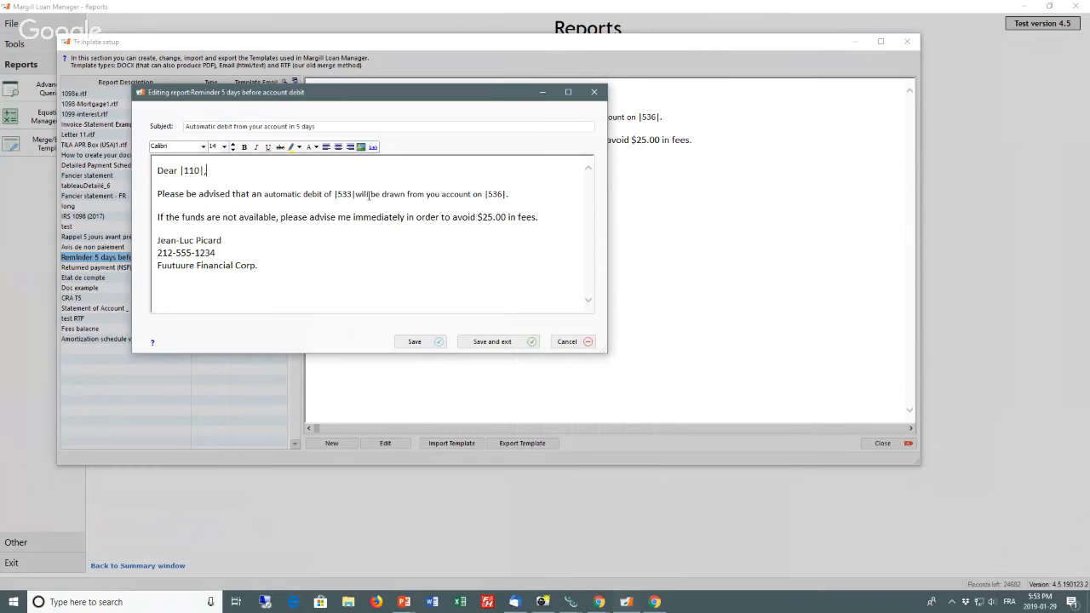
Step: Browse the Payments and Dates short merge codes, and save and close the reminder email template
right_click(517, 194)
mouse_move(546, 205)
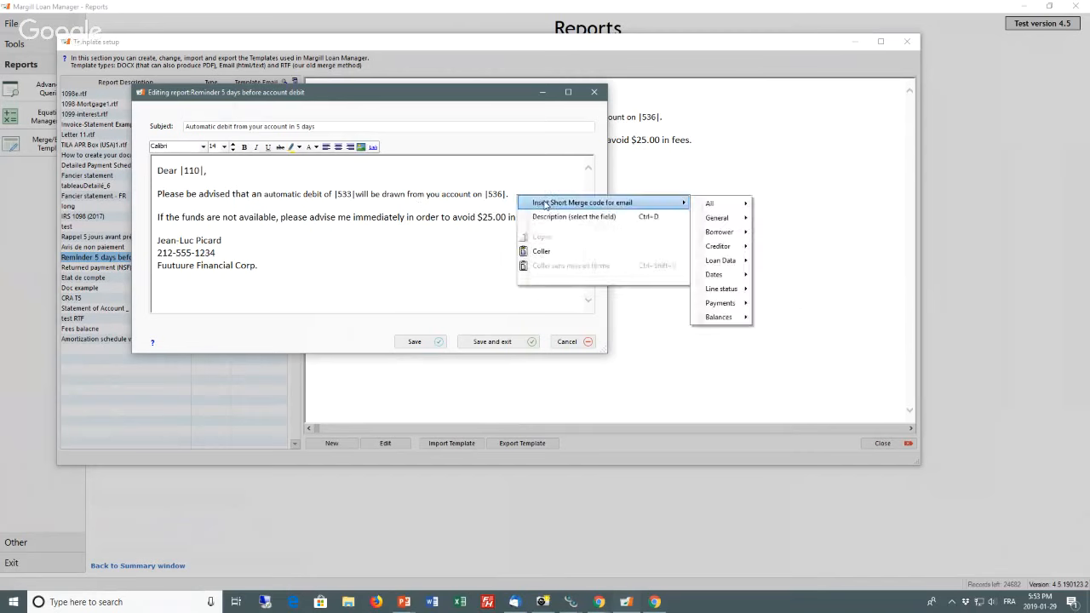
mouse_move(742, 308)
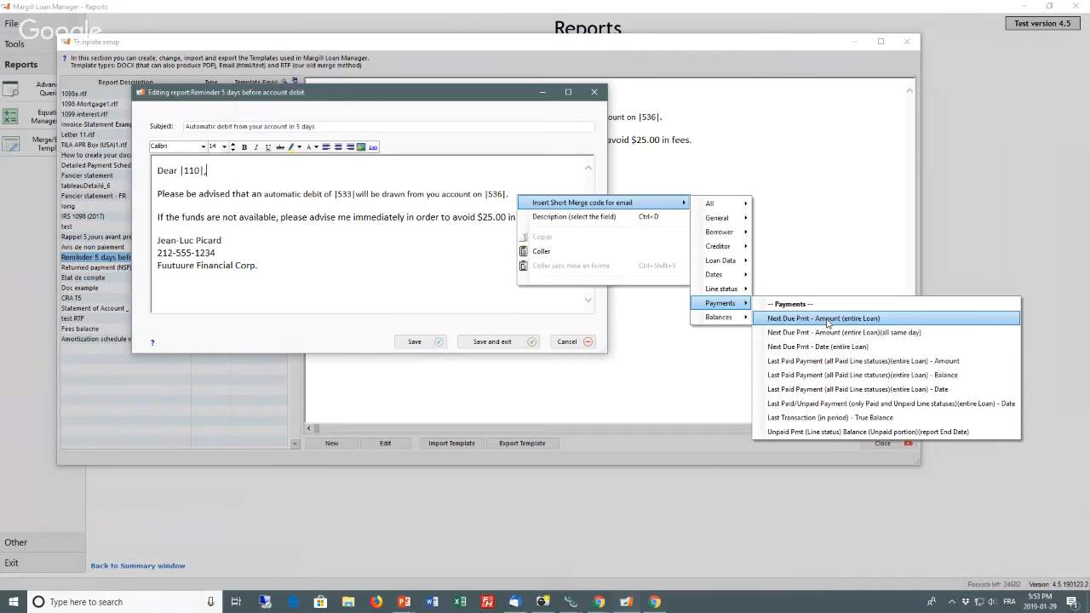
mouse_move(719, 276)
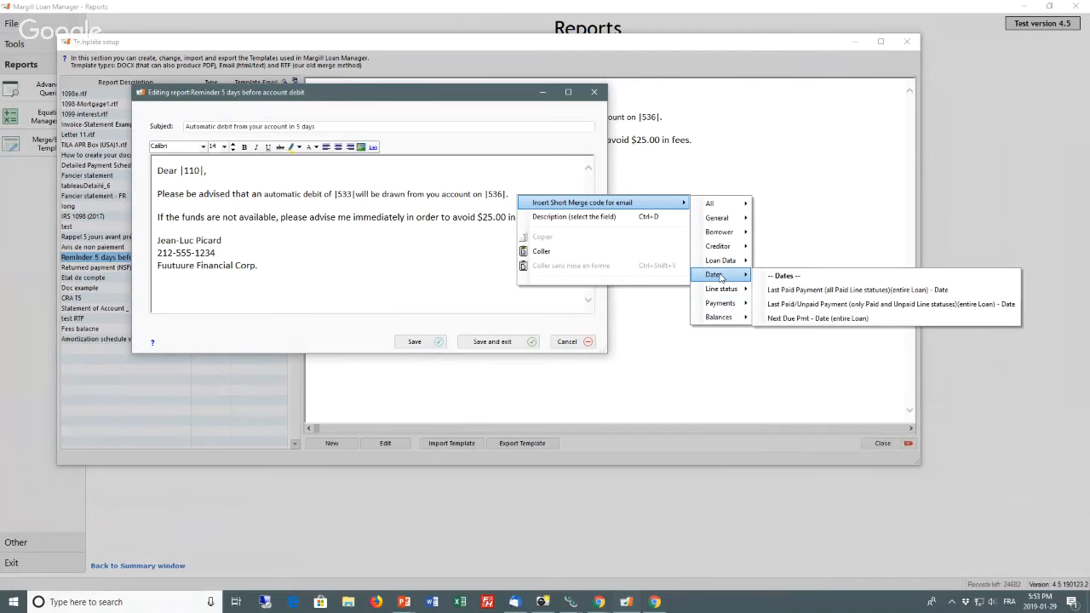
left_click(244, 200)
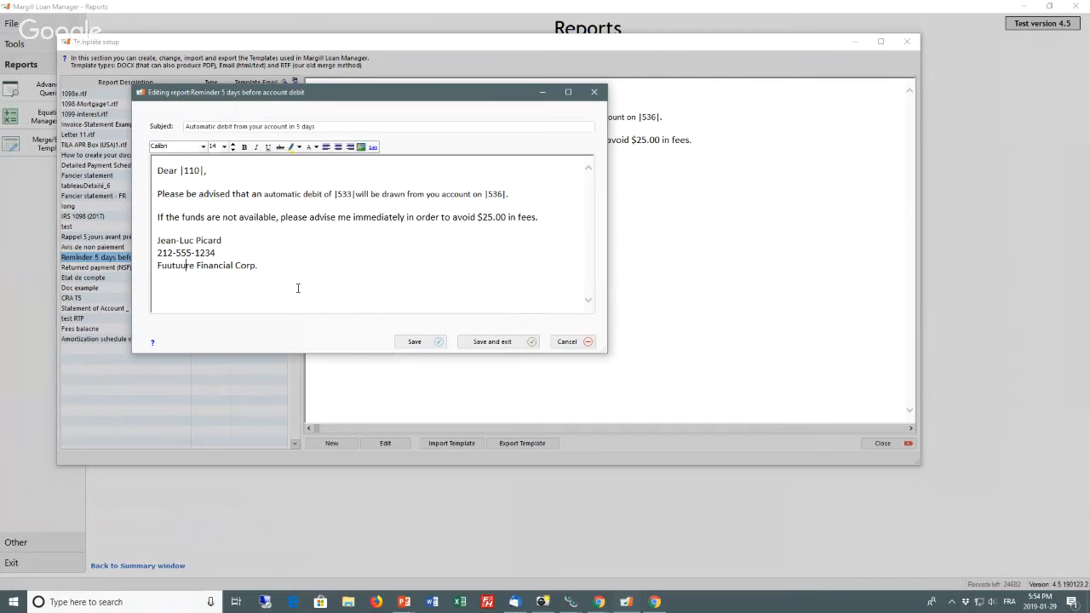
left_click(492, 343)
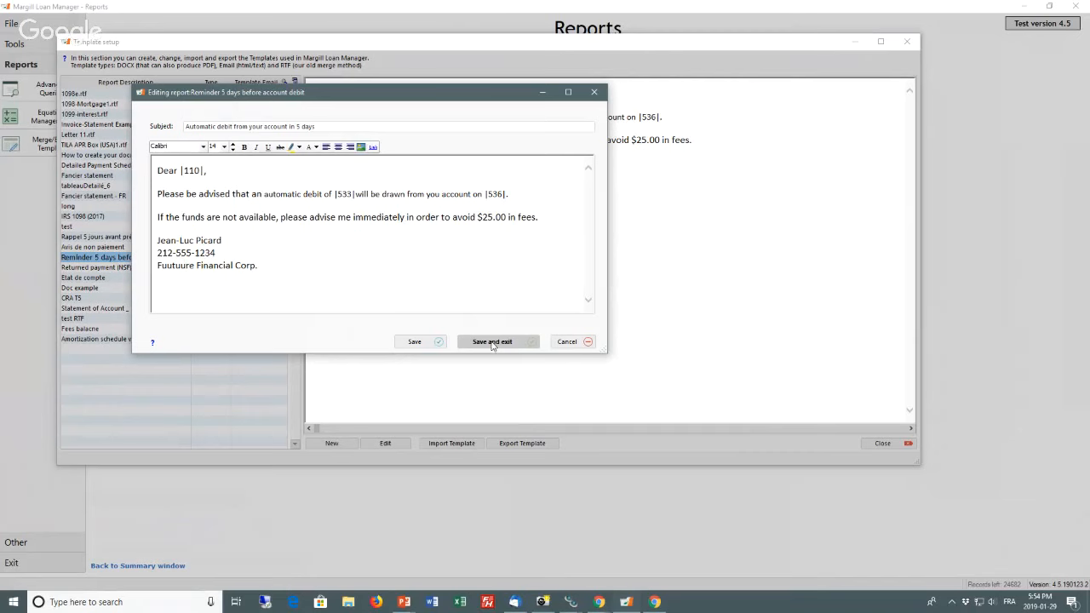
left_click(492, 343)
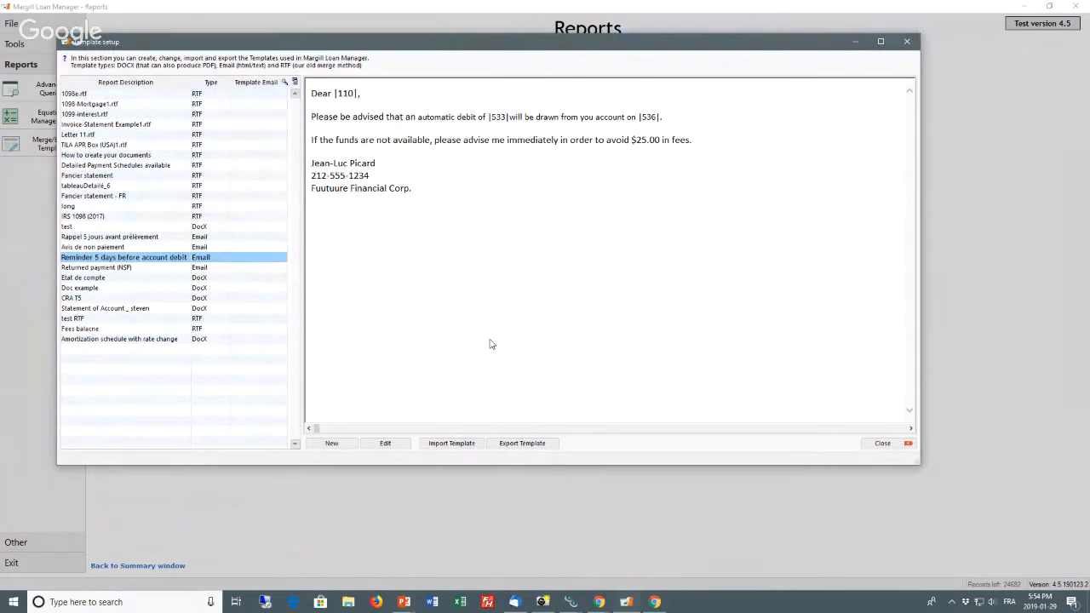
Step: Close the template setup and open the settings for Line status alerts
left_click(908, 41)
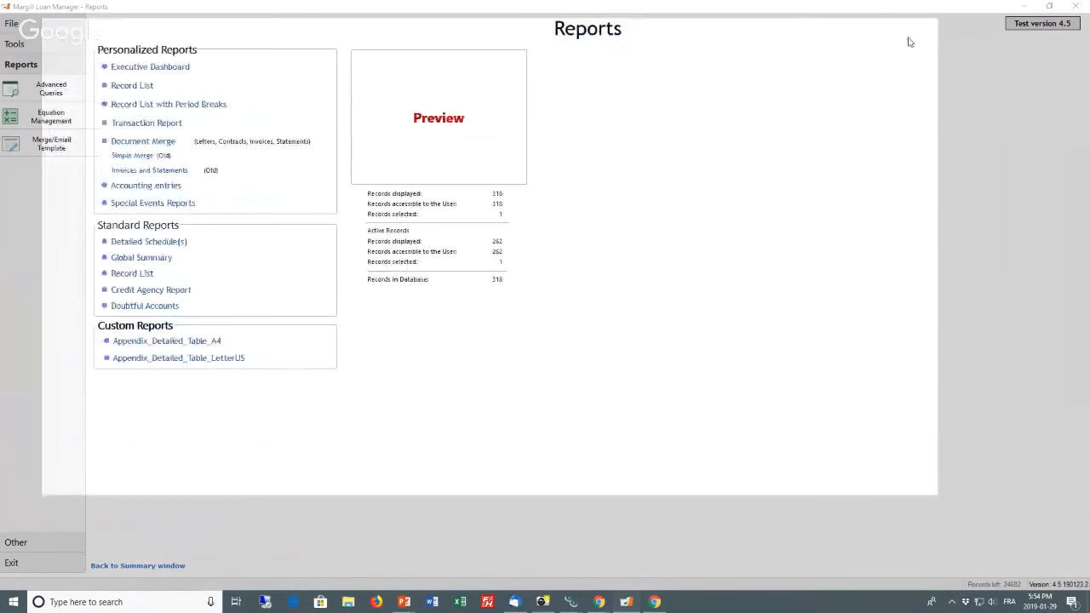
left_click(20, 46)
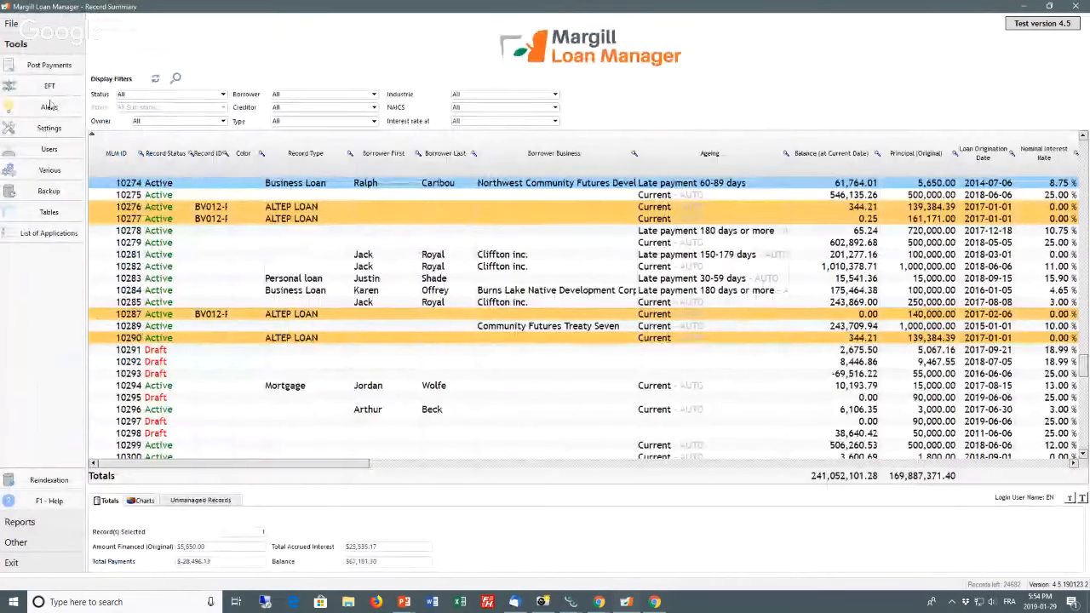
left_click(50, 112)
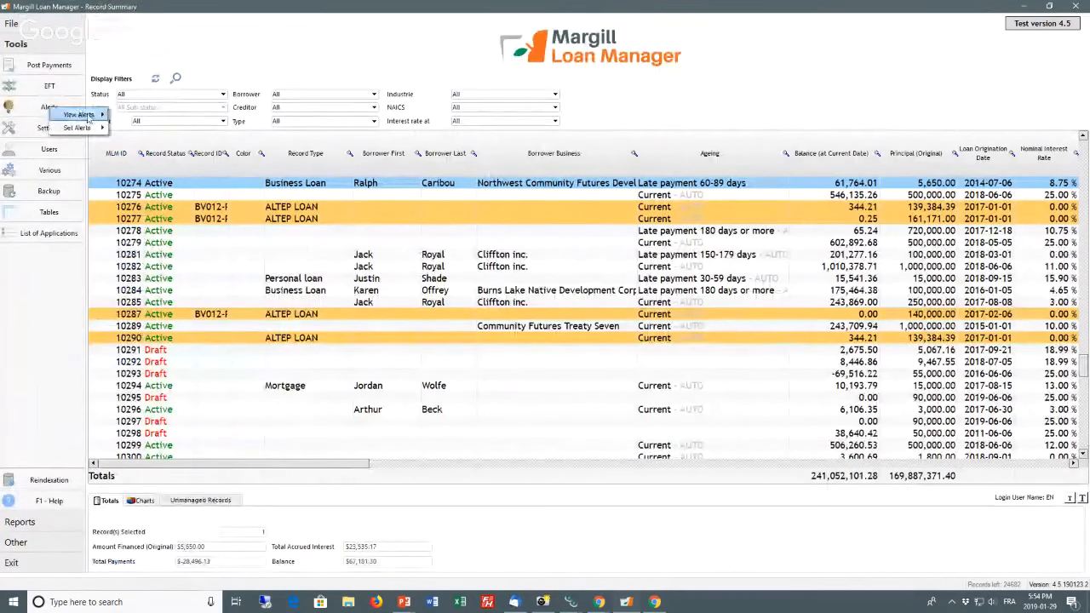
mouse_move(84, 129)
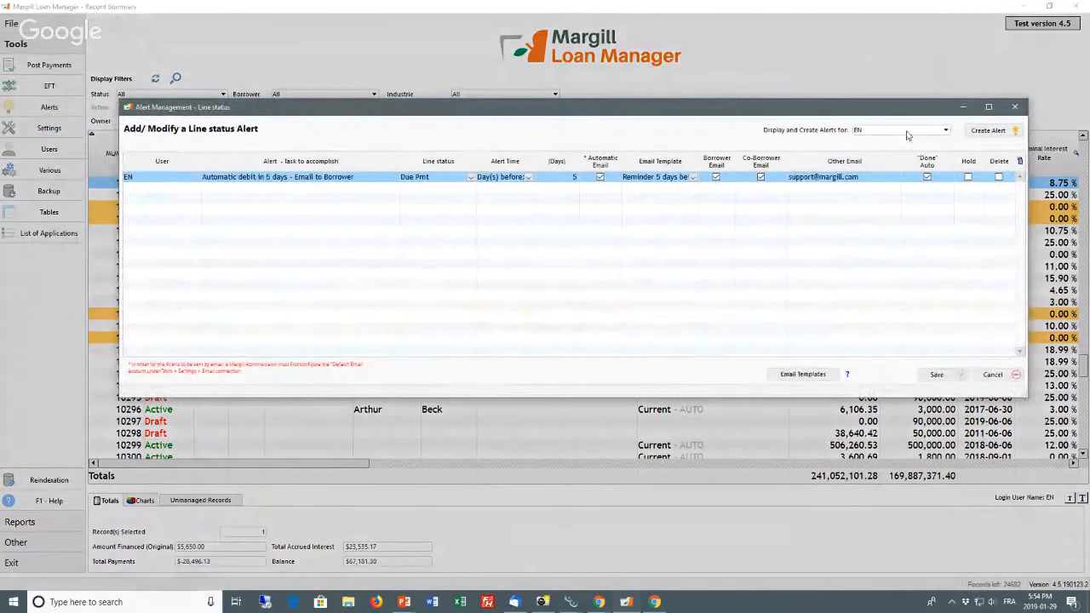
Step: Examine the available users, line statuses and alert times for the automatic debit alert emailed to borrowers
left_click(928, 136)
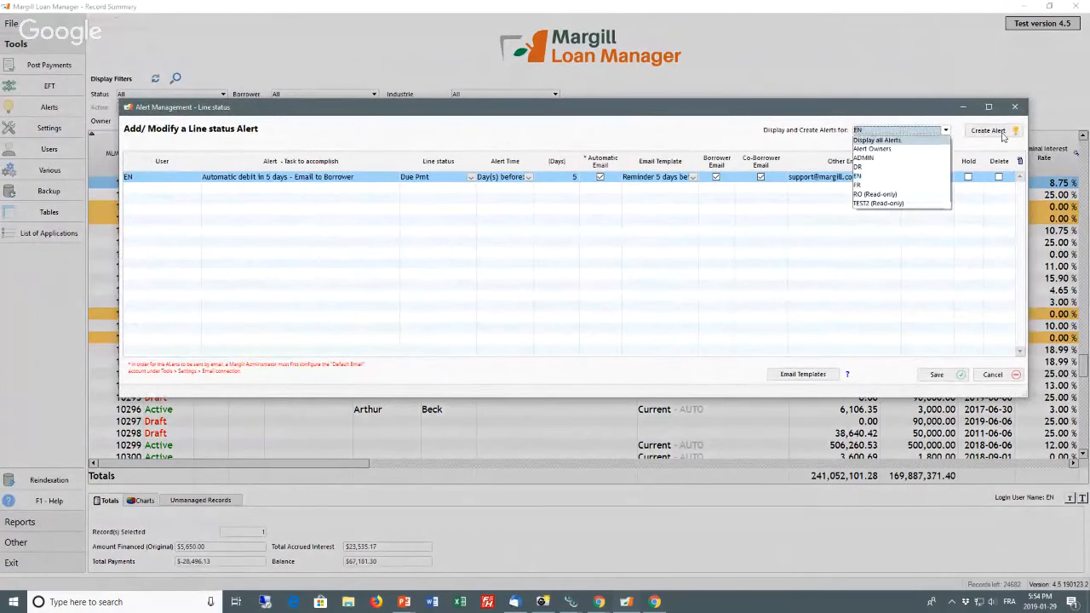
left_click(270, 214)
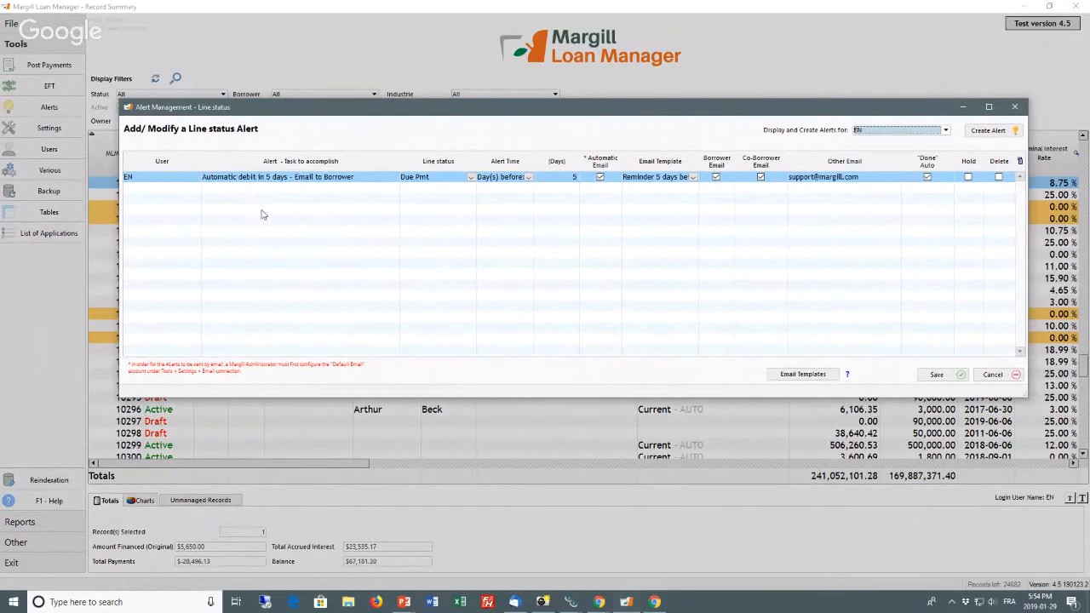
left_click(249, 180)
left_click(246, 187)
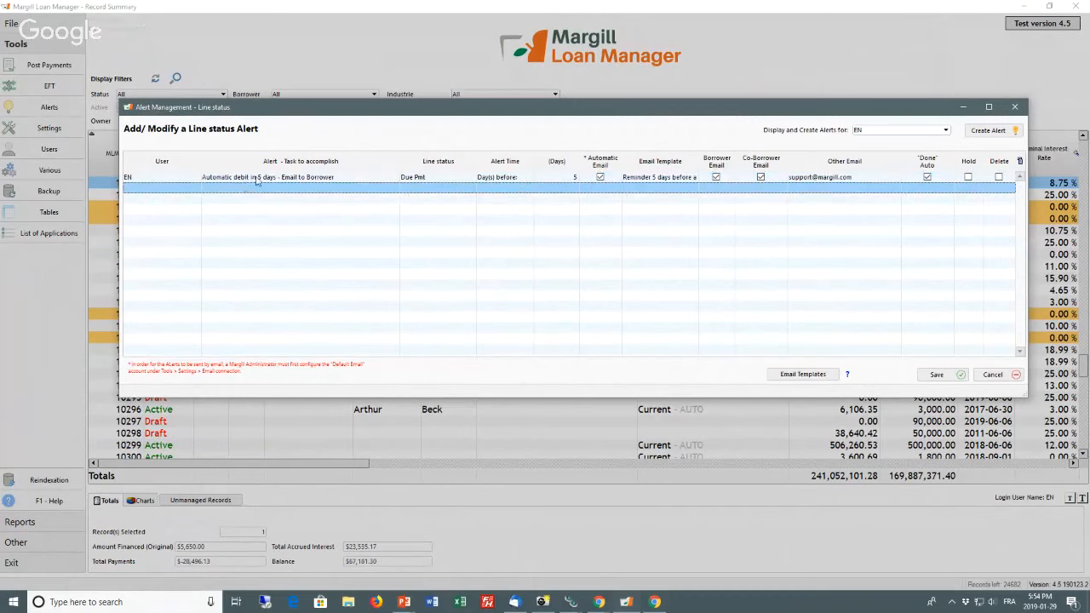
left_click(428, 177)
left_click(471, 177)
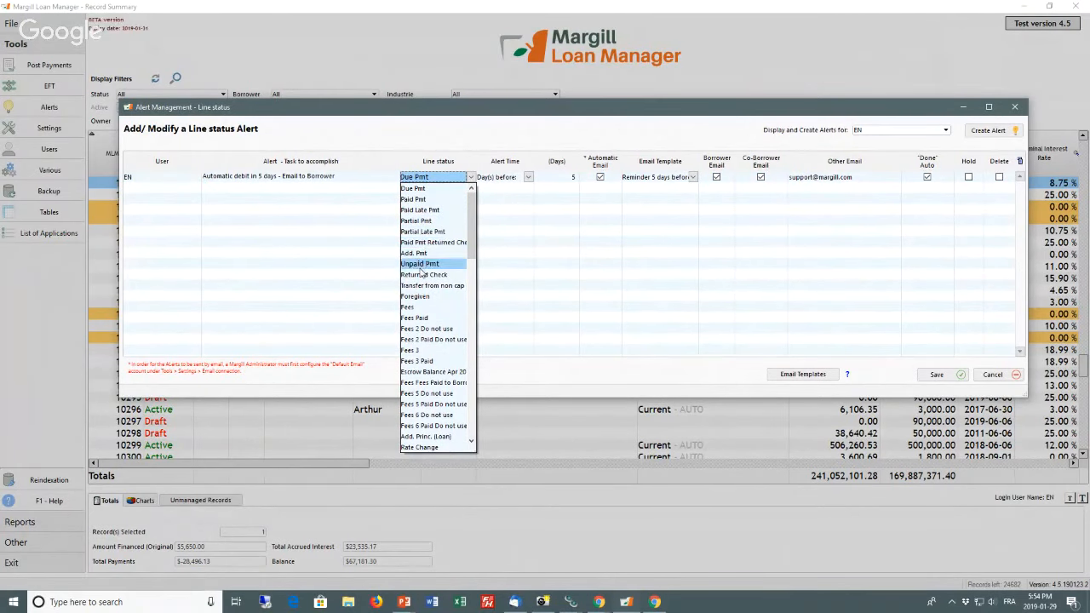
left_click(539, 240)
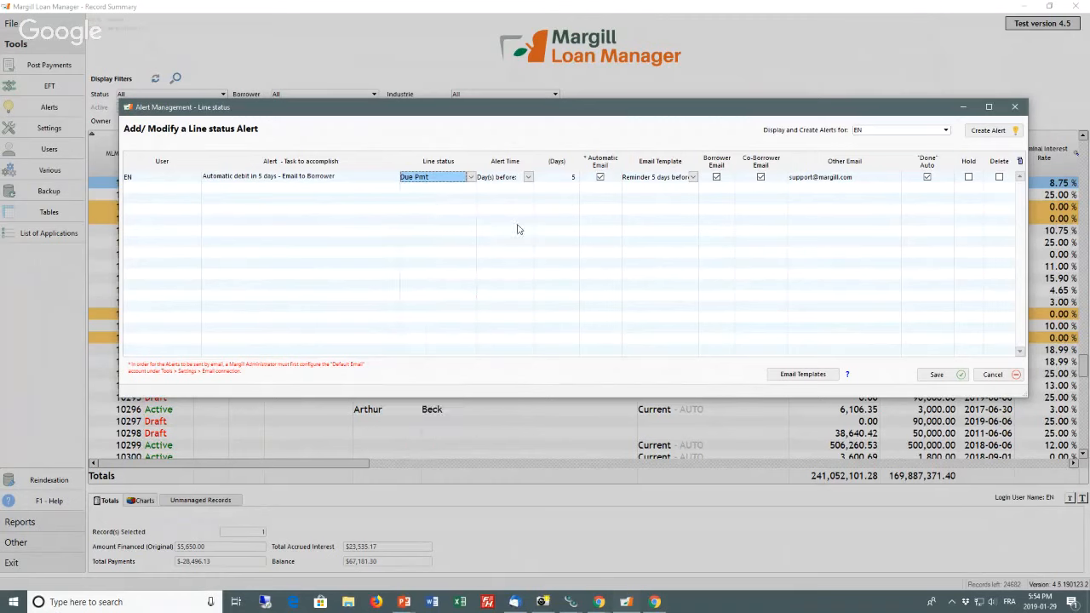
left_click(528, 176)
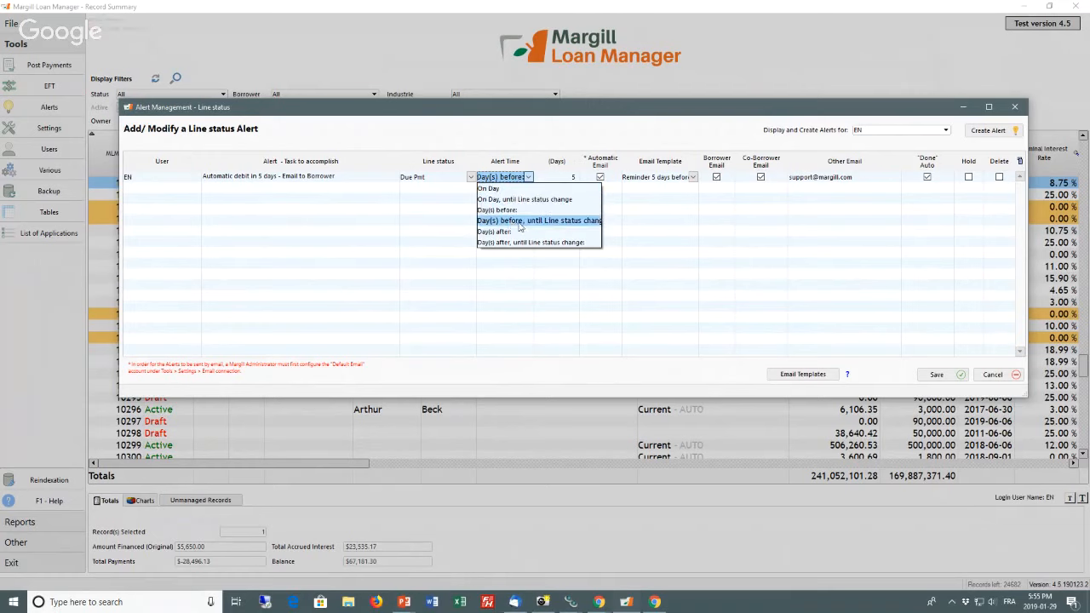
left_click(589, 229)
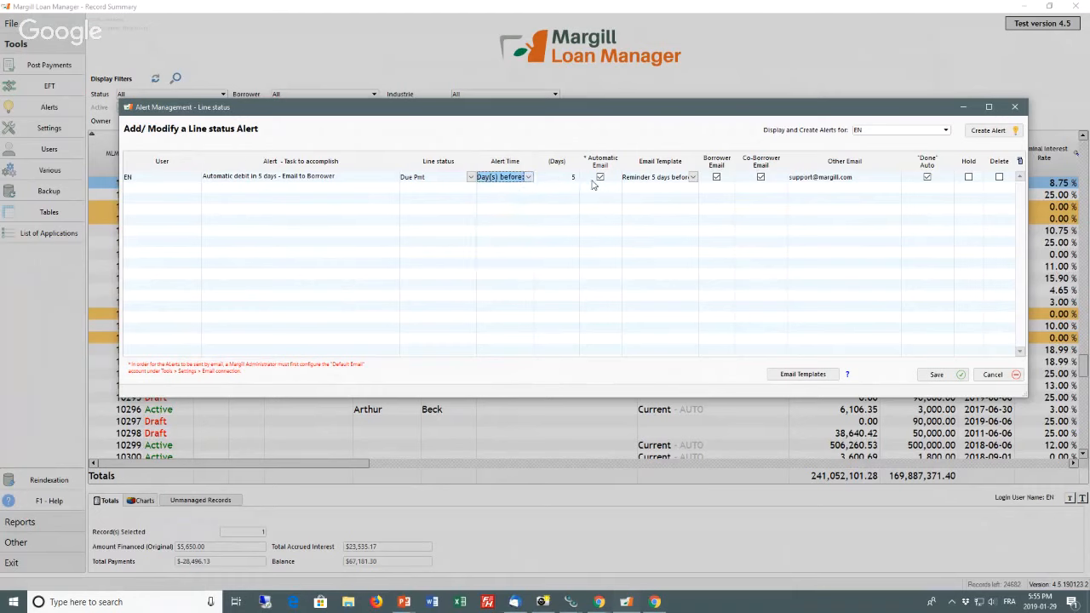
Step: Choose the "Reminder 5 days before account debit" template for the alert, turn off Co-Borrower Email, and save and close the alert settings
left_click(692, 177)
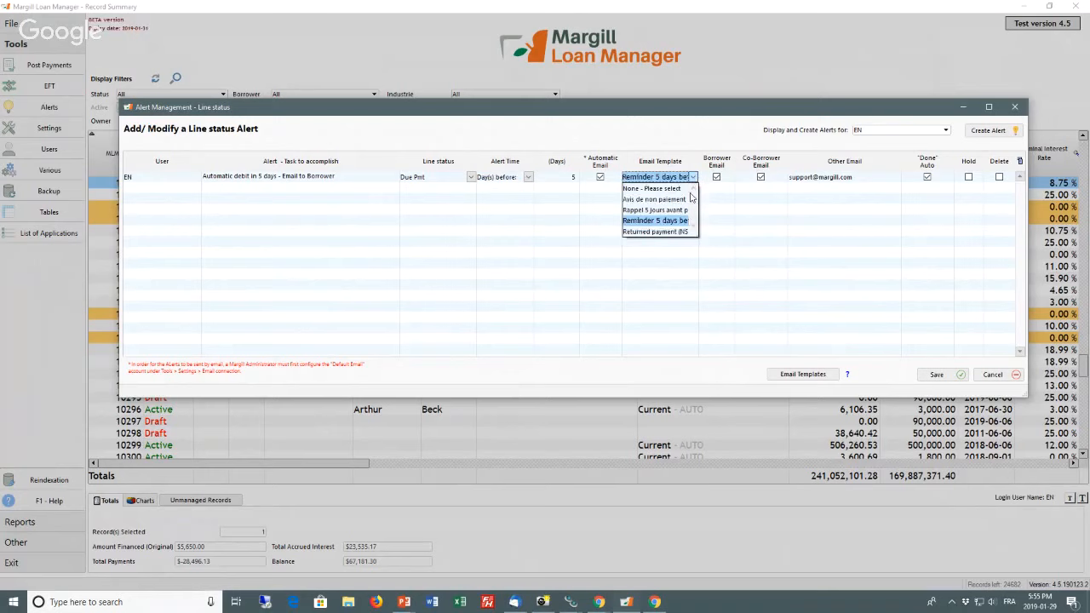
left_click(653, 221)
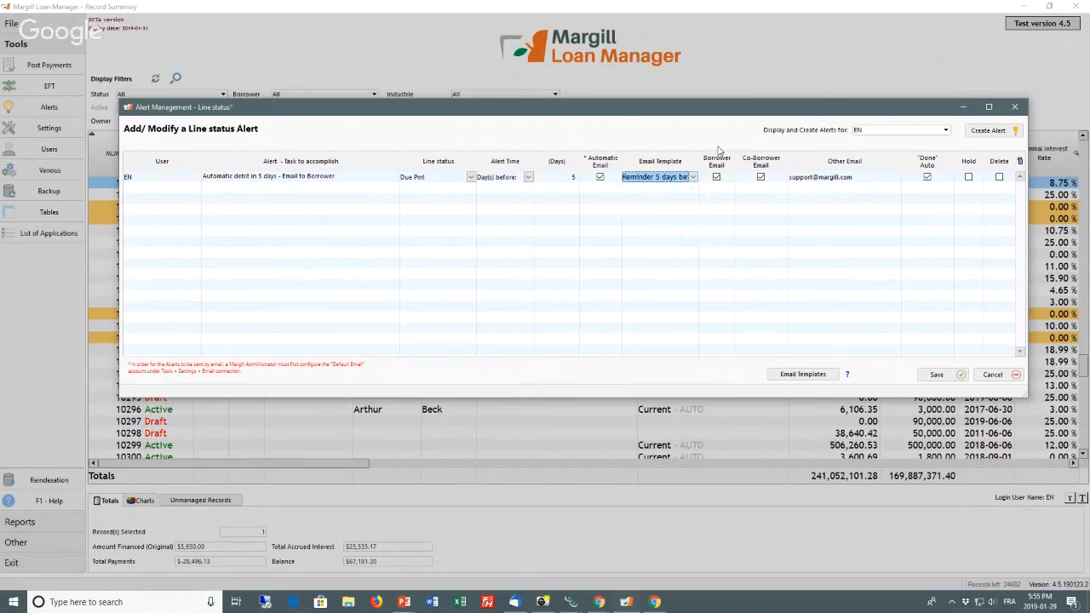
left_click(760, 177)
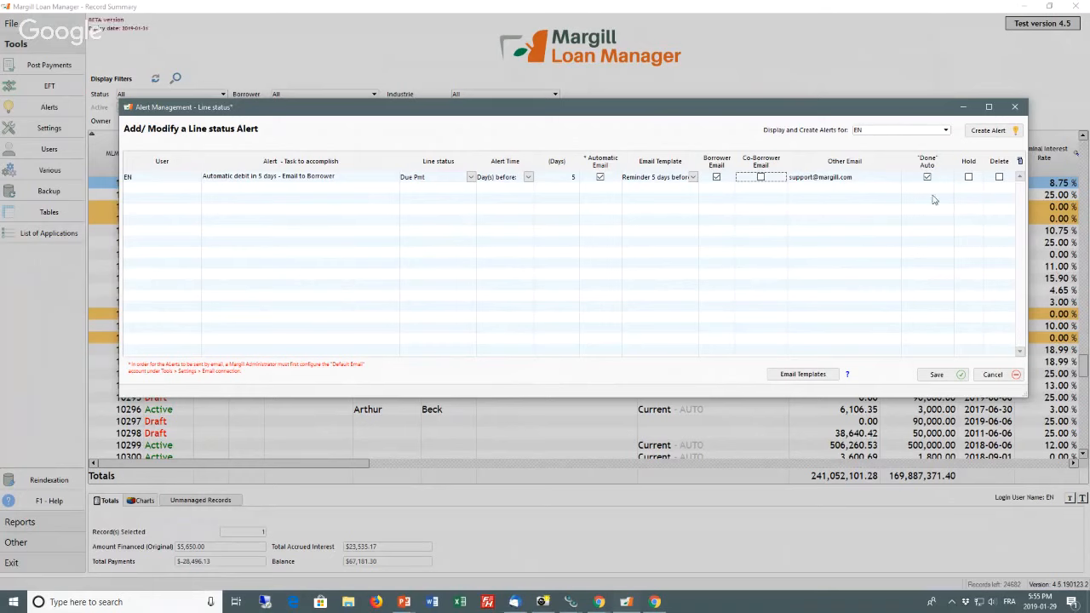
mouse_move(933, 197)
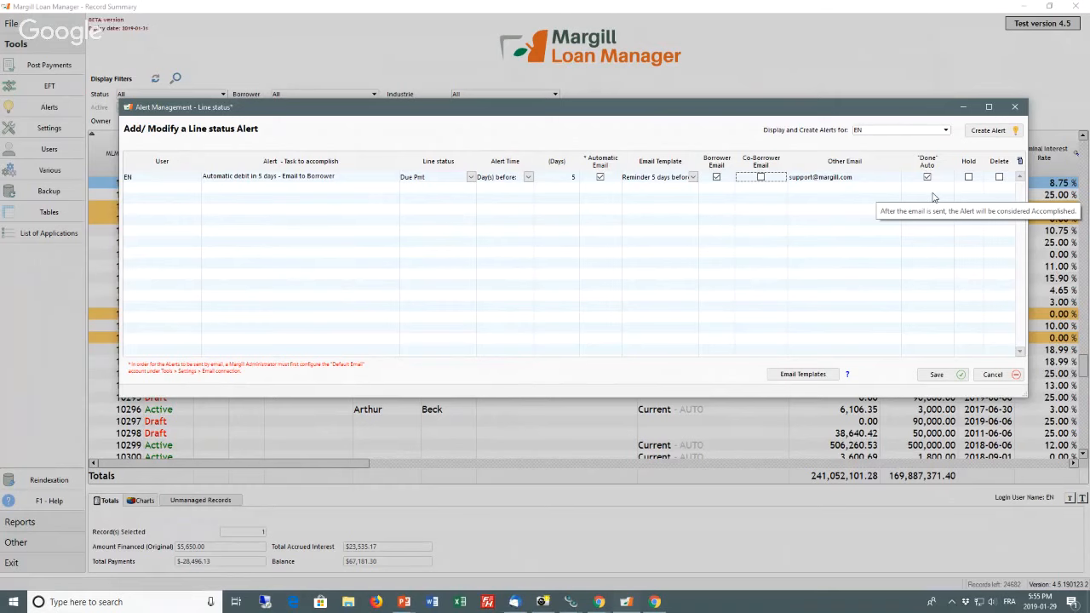
left_click(936, 376)
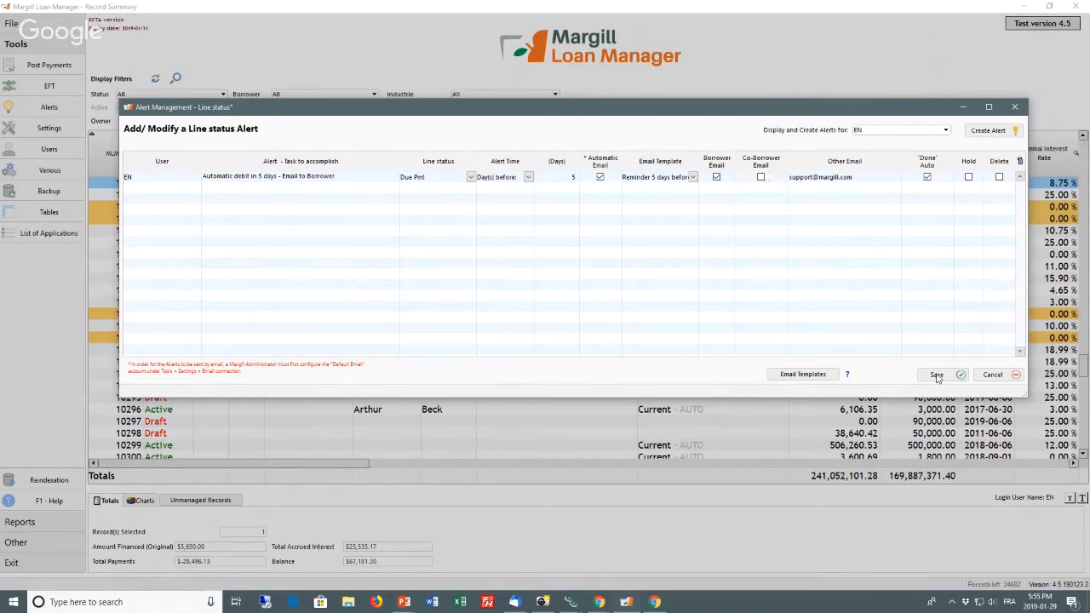
left_click(433, 267)
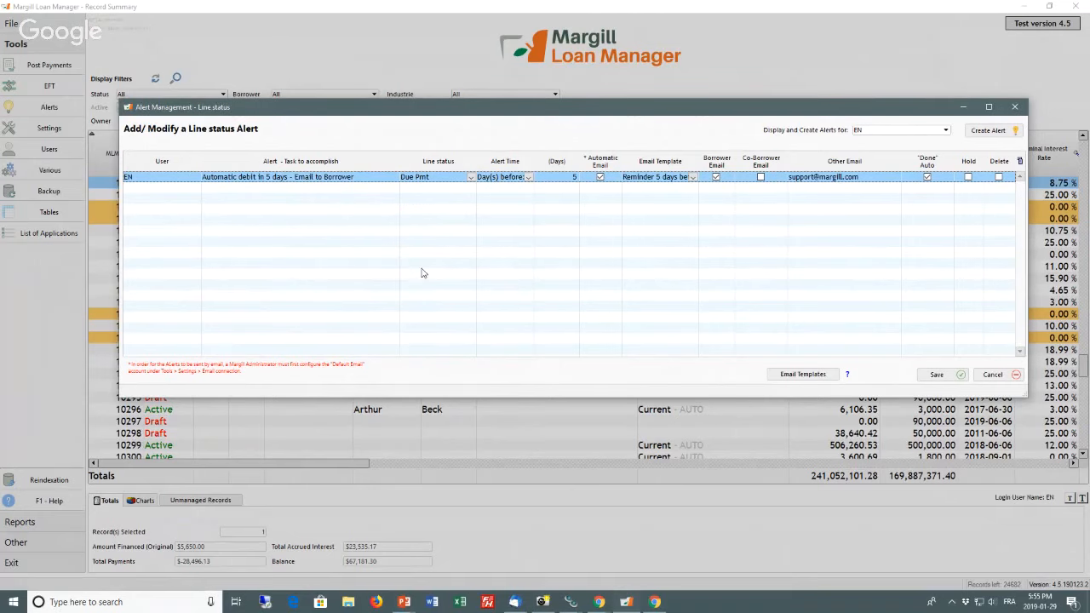
left_click(991, 375)
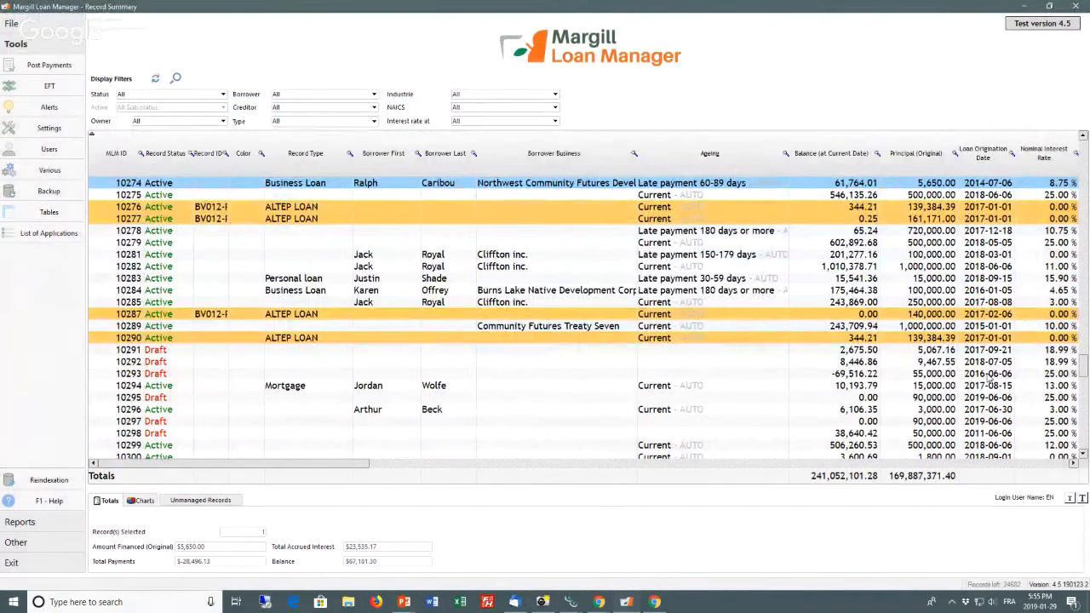
Step: Open the active ALTEP LOAN record just above the draft records and read the help for the borrower's Email field
left_click(202, 339)
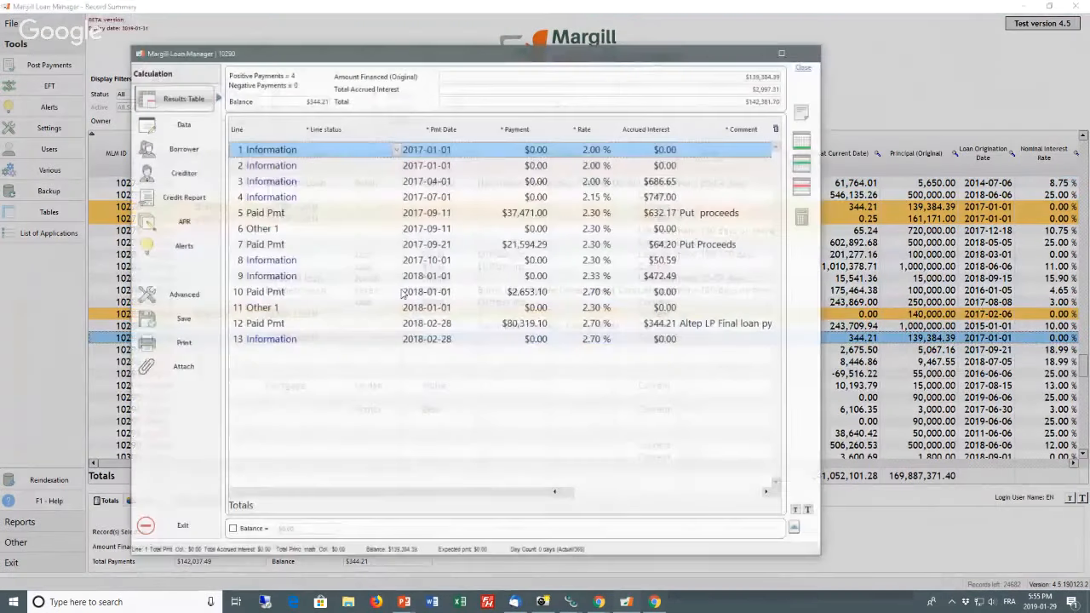
left_click(181, 148)
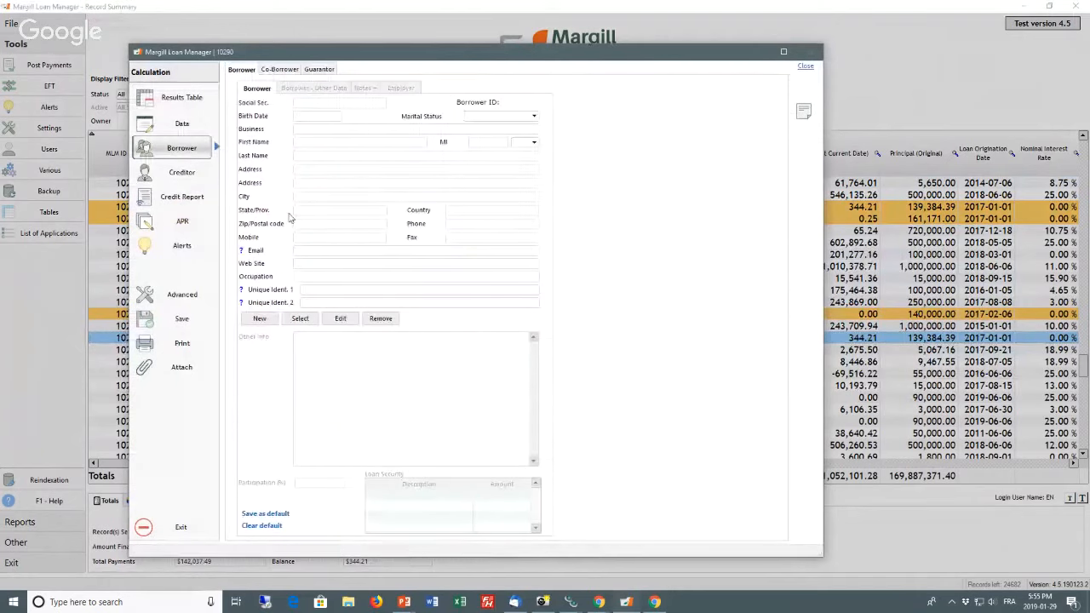
left_click(305, 250)
left_click(241, 251)
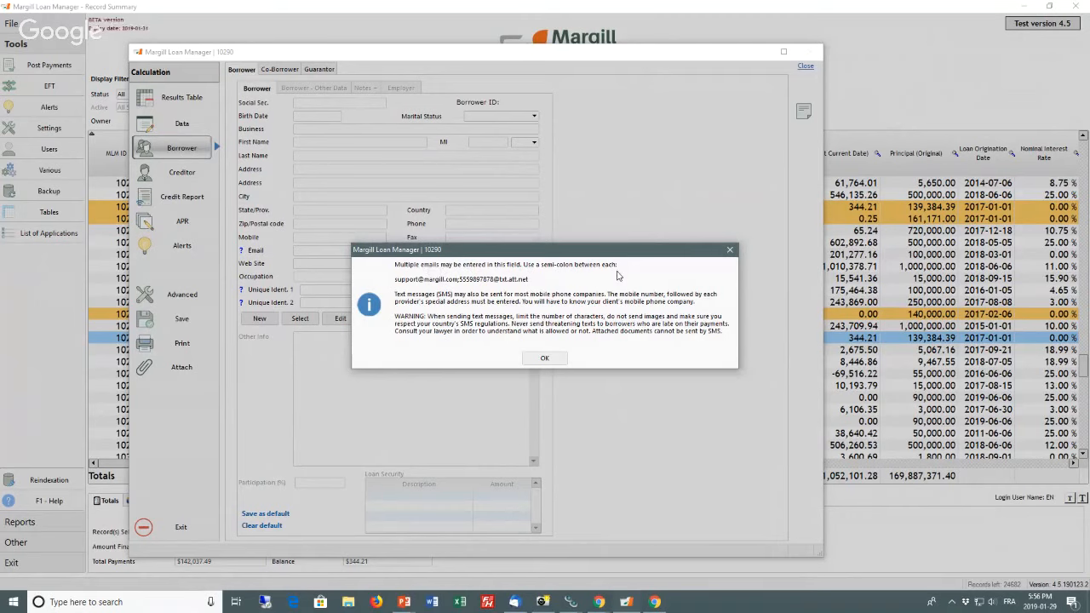
left_click(544, 358)
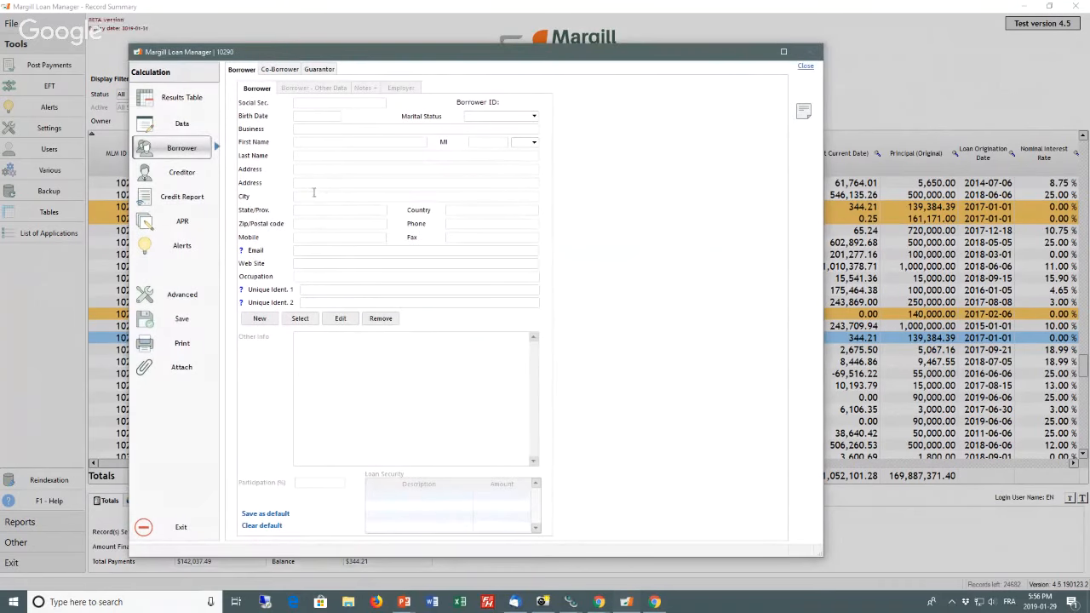
Step: Disable the loan record's line status automatic emails, enable them again, and check the alert setting
left_click(180, 249)
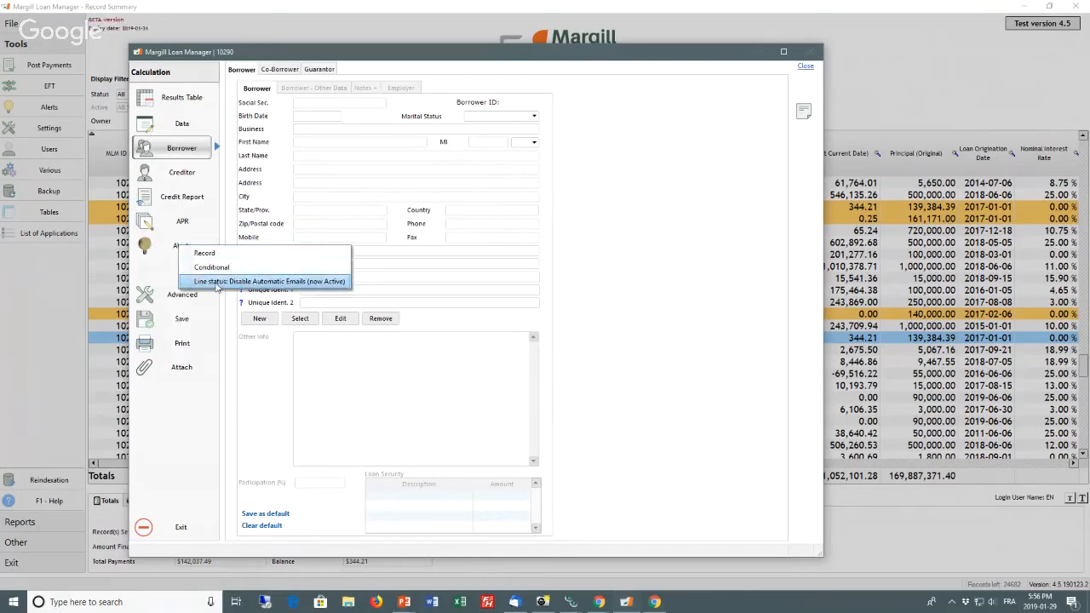
left_click(261, 286)
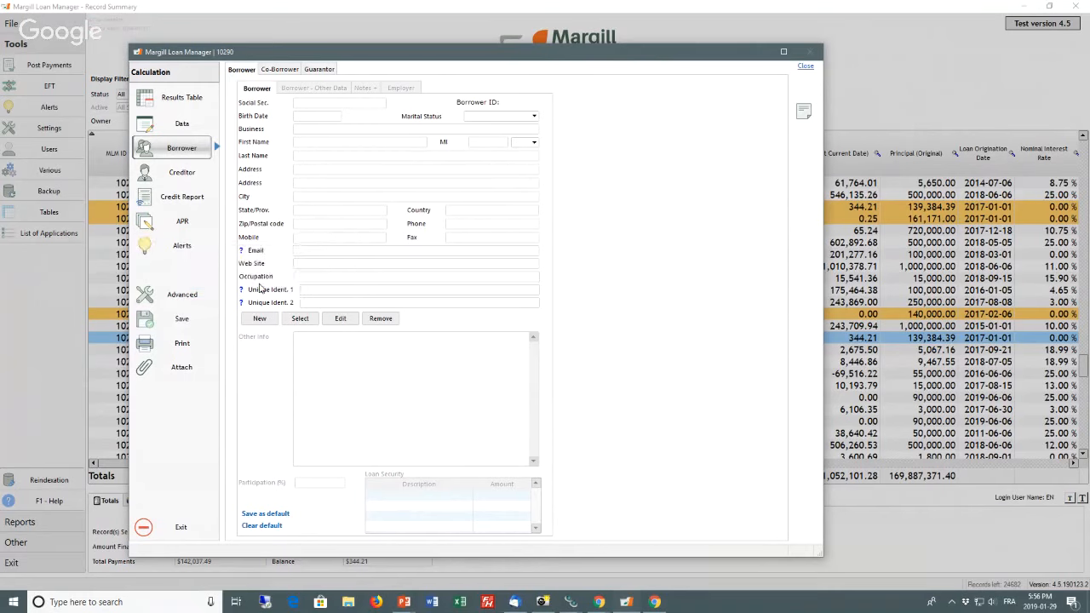
left_click(180, 250)
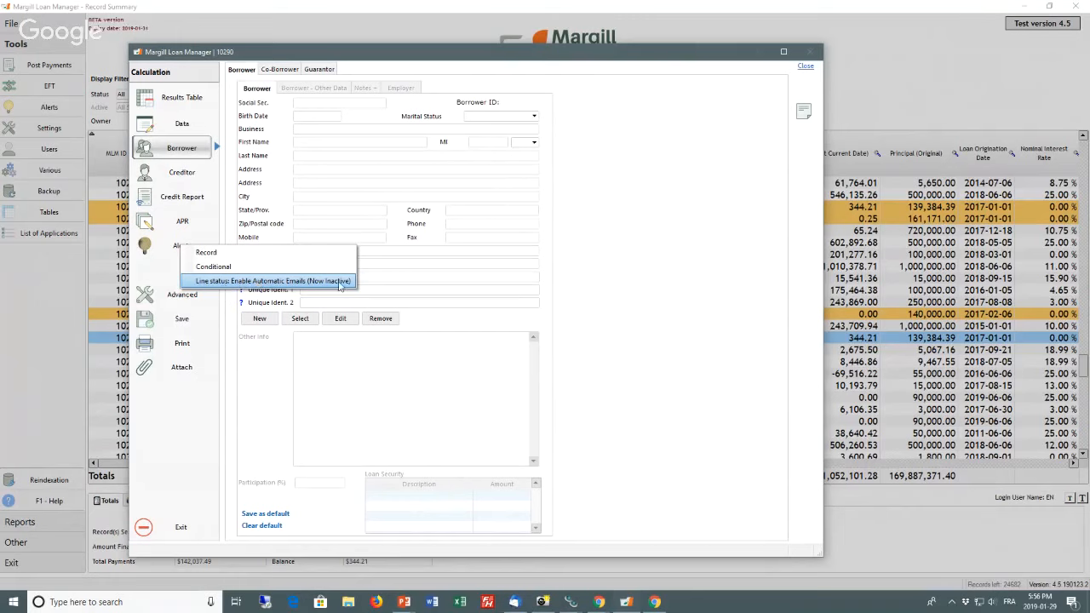
left_click(273, 281)
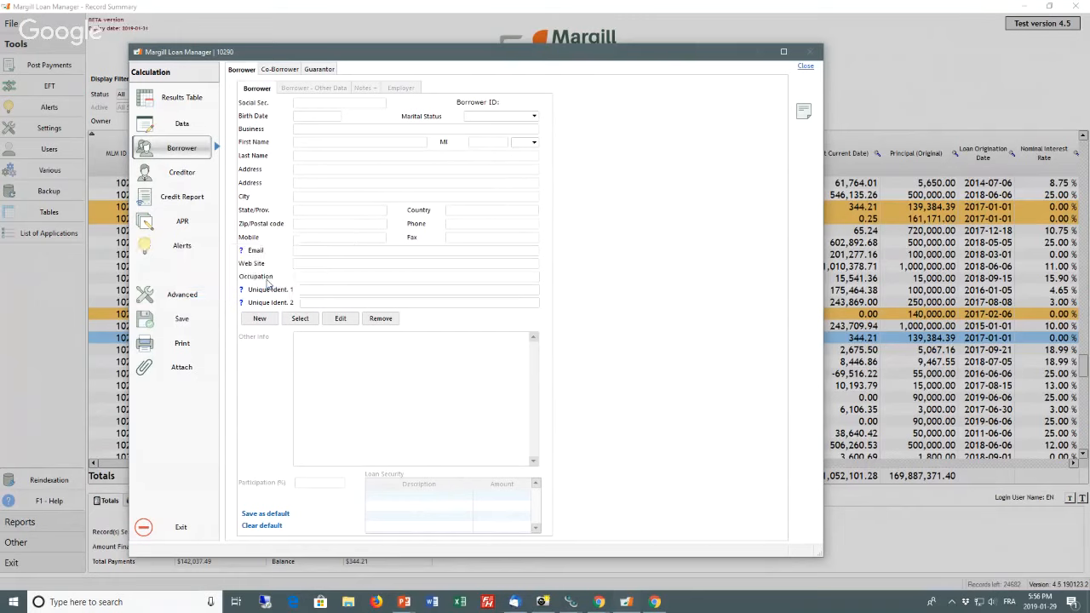
left_click(175, 251)
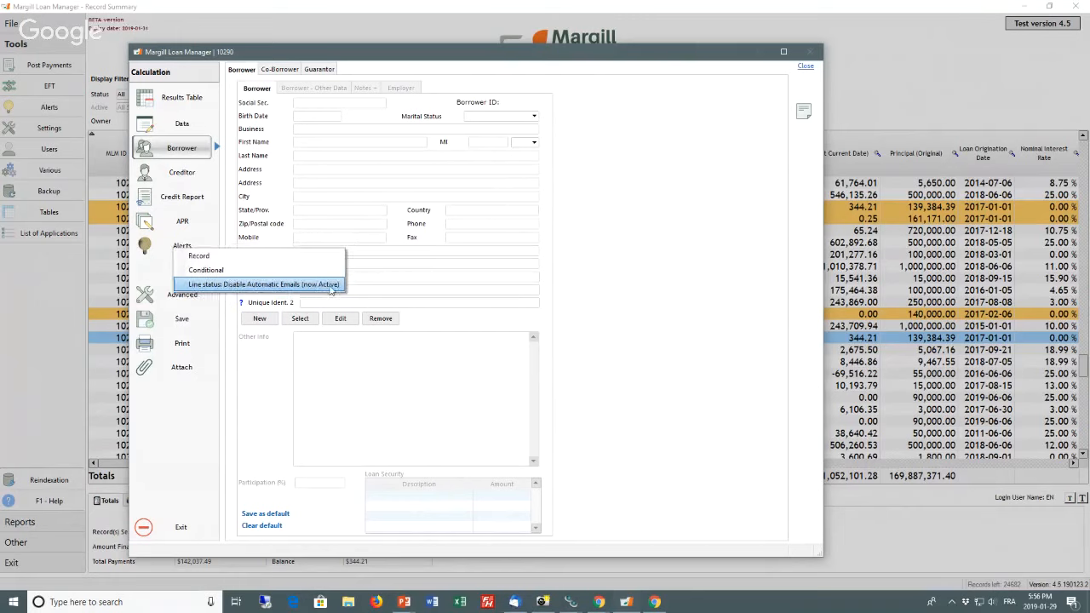
Step: Exit the loan record and answer the closing prompt
left_click(169, 525)
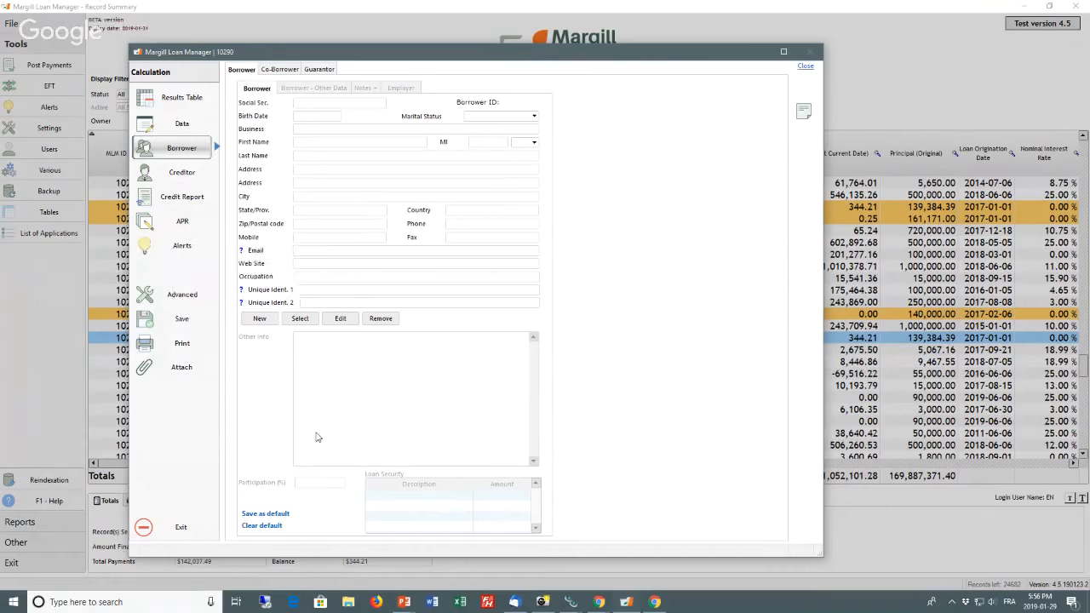
left_click(181, 528)
left_click(489, 316)
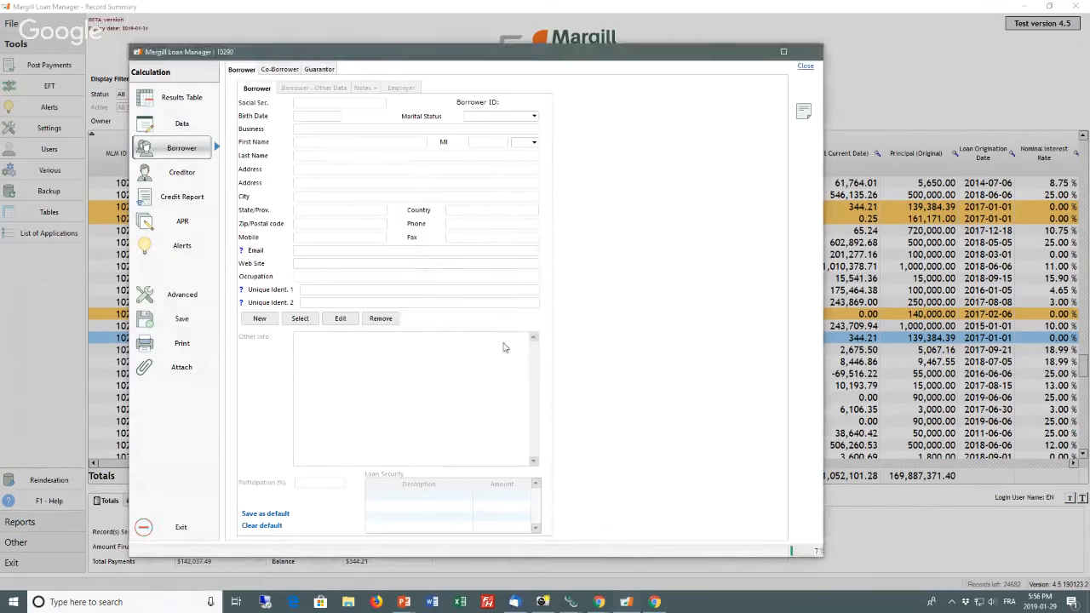